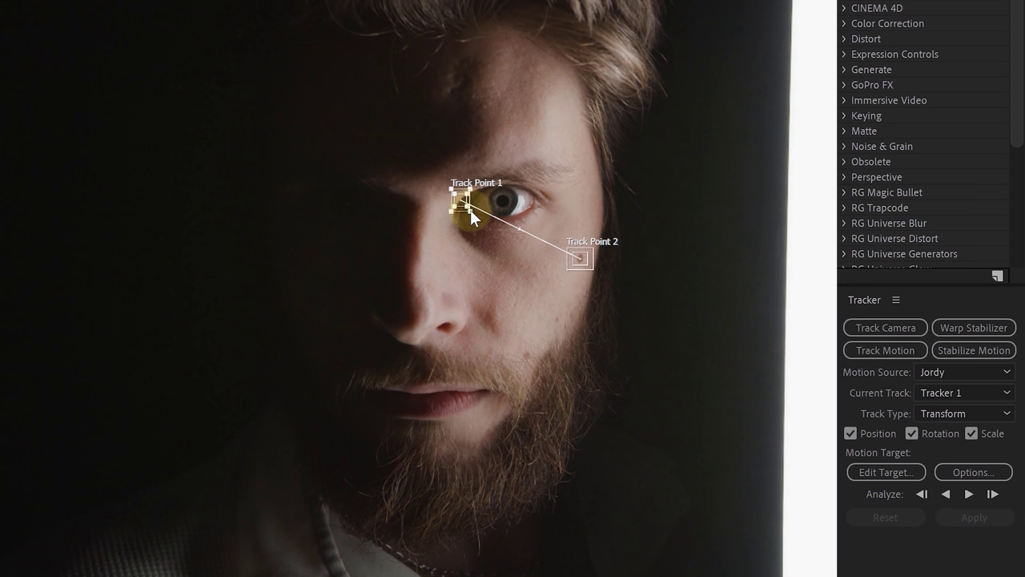
# Step: Enlarge Track Point 1's search box, set Tracking Null as the motion target, and apply the track
pyautogui.moveTo(477, 222); pyautogui.dragTo(481, 223)
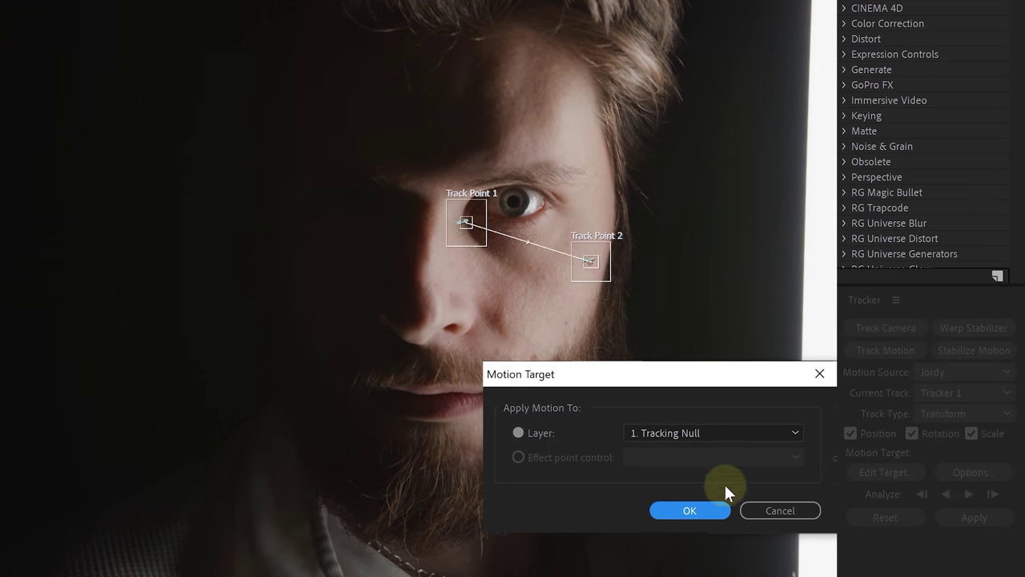
pyautogui.click(708, 510)
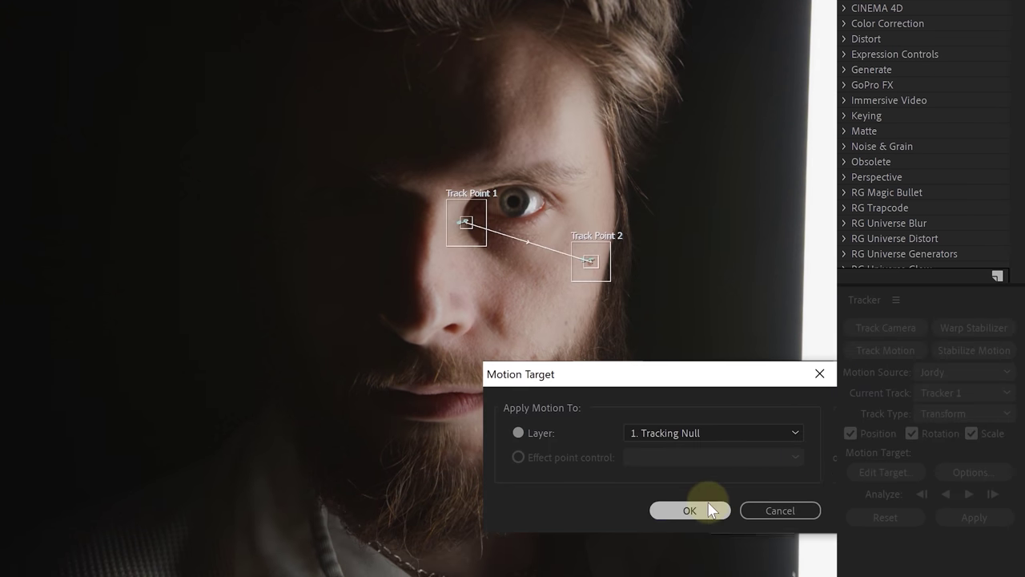
pyautogui.click(977, 515)
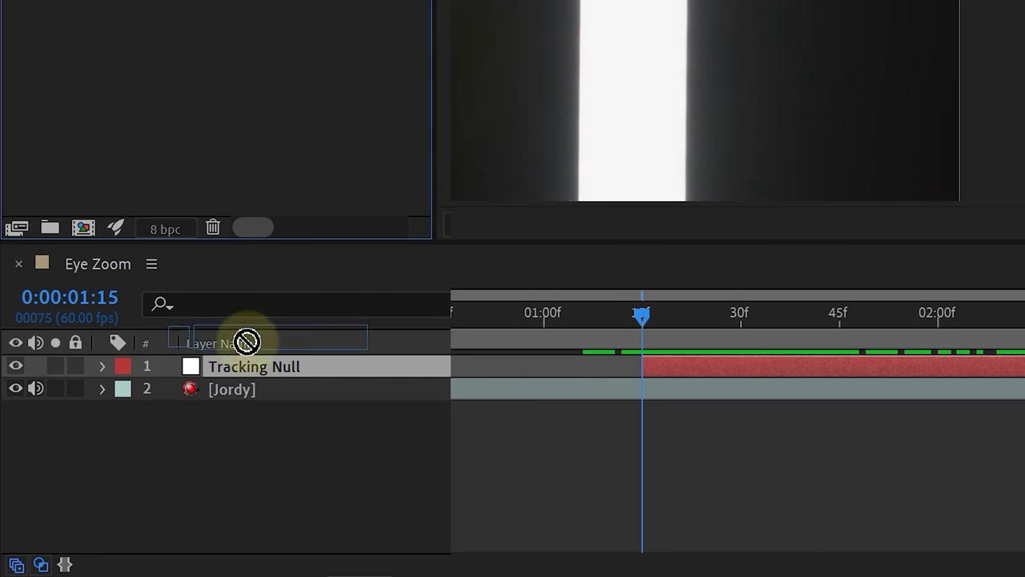
# Step: Add Close up Eye starting at the playhead, freeze it on that frame, and pre-compose it
pyautogui.moveTo(247, 342); pyautogui.dragTo(247, 359)
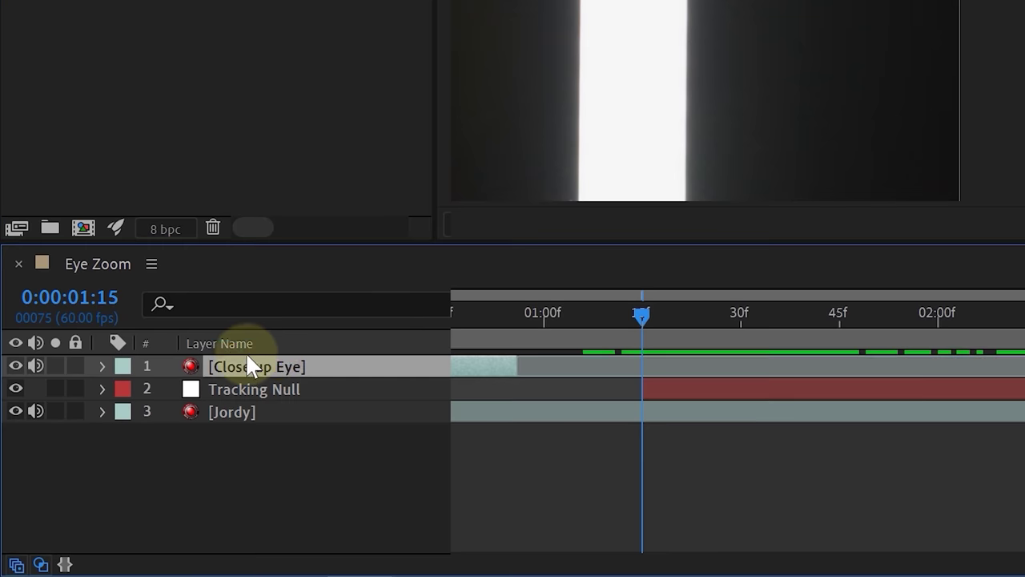
pyautogui.moveTo(483, 363); pyautogui.dragTo(693, 366)
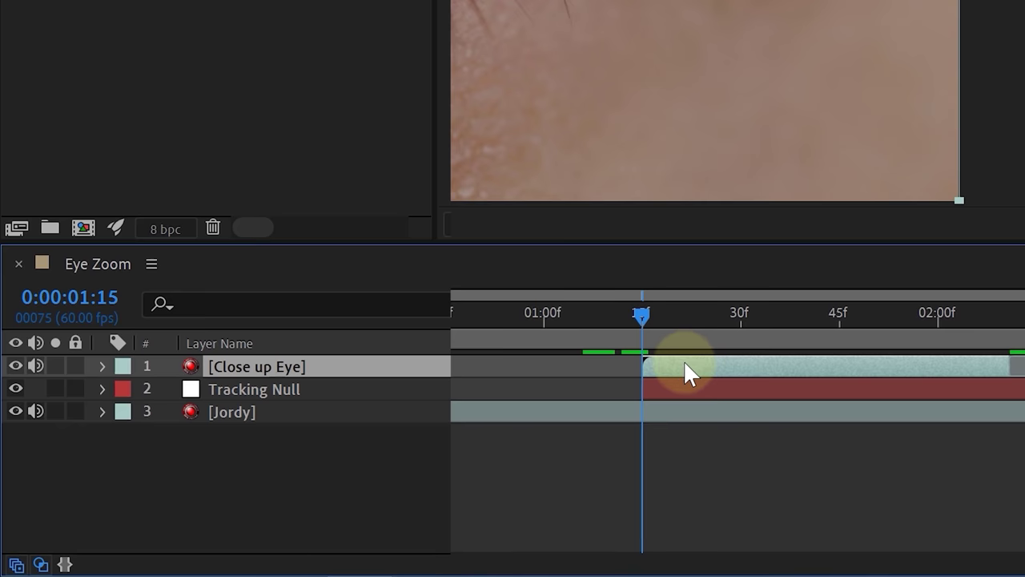
pyautogui.rightClick(686, 371)
pyautogui.moveTo(617, 0)
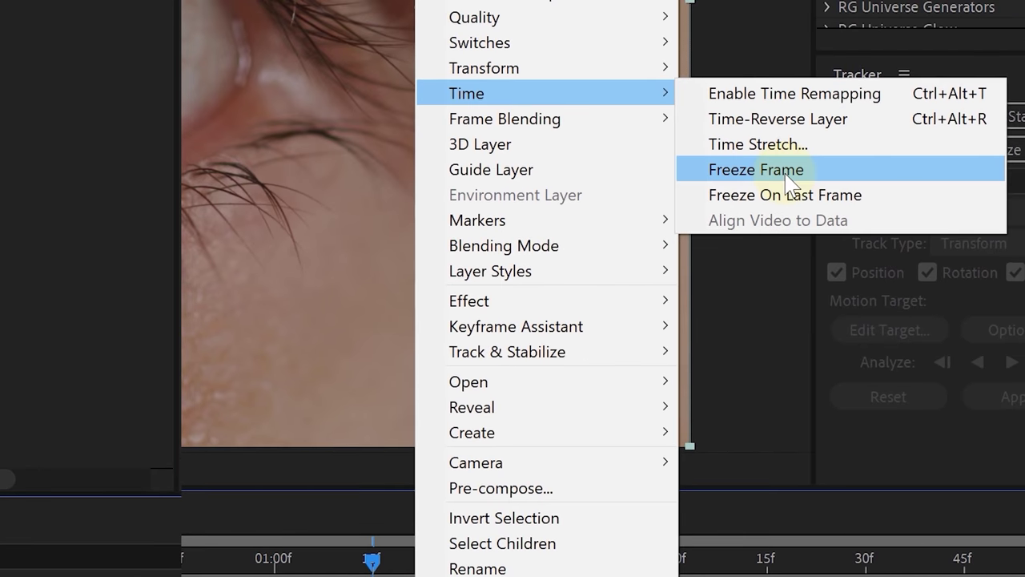
pyautogui.click(793, 181)
pyautogui.rightClick(273, 369)
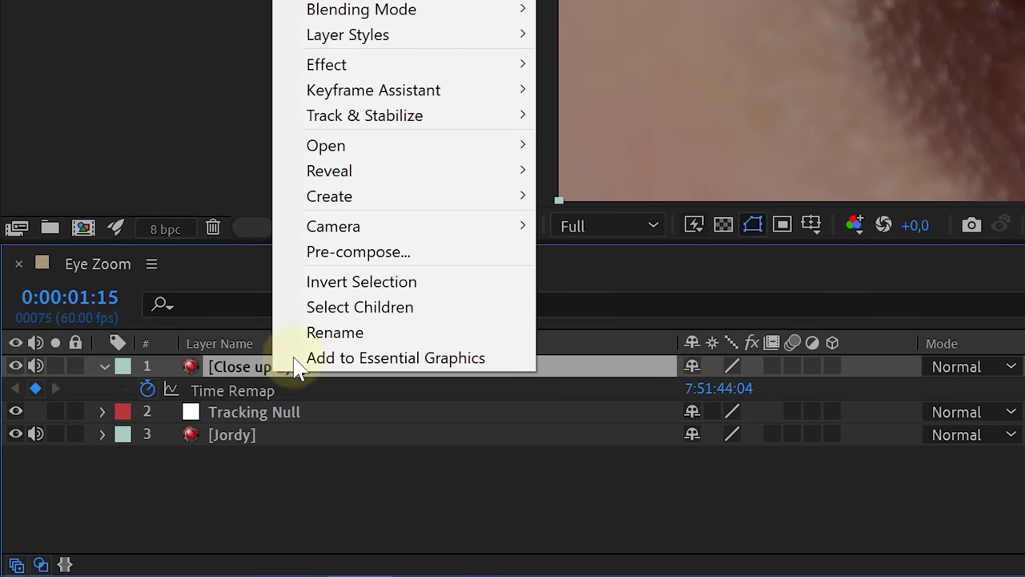
pyautogui.click(350, 253)
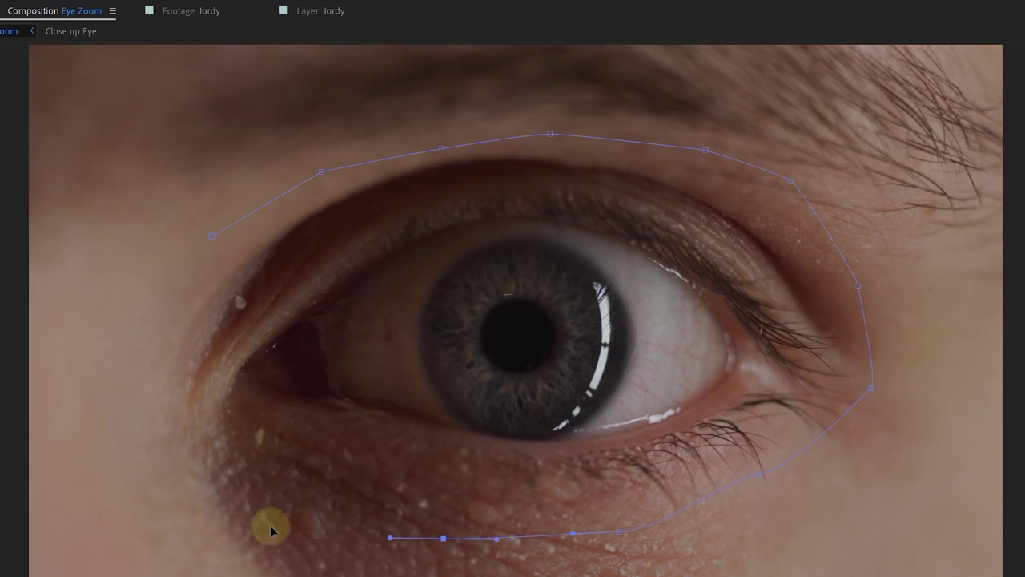
# Step: Mask around the eye, then shrink the layer and move it onto the man's eye
pyautogui.click(212, 242)
pyautogui.press('v')
pyautogui.moveTo(801, 128); pyautogui.dragTo(590, 268)
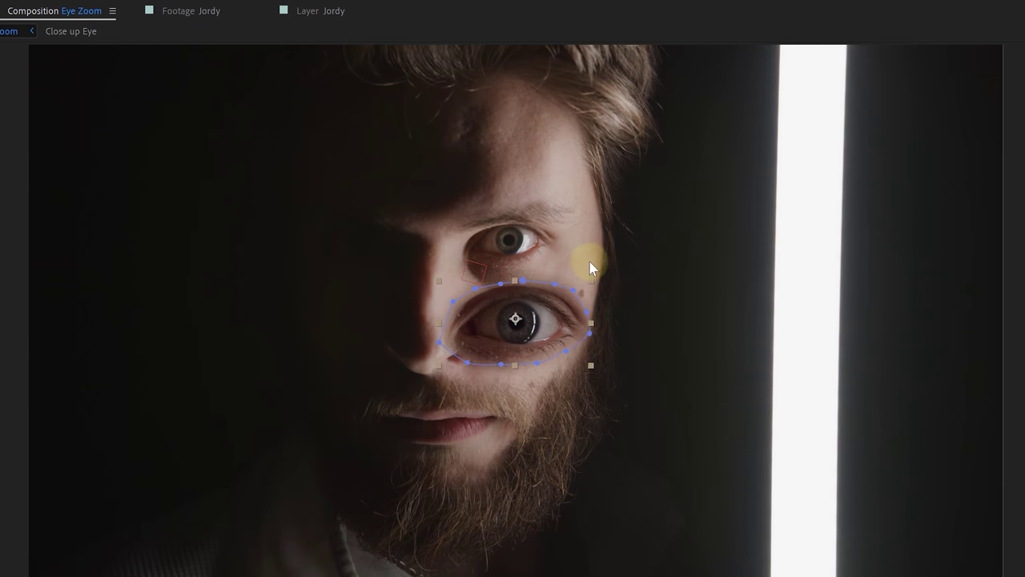
pyautogui.moveTo(559, 319); pyautogui.dragTo(553, 216)
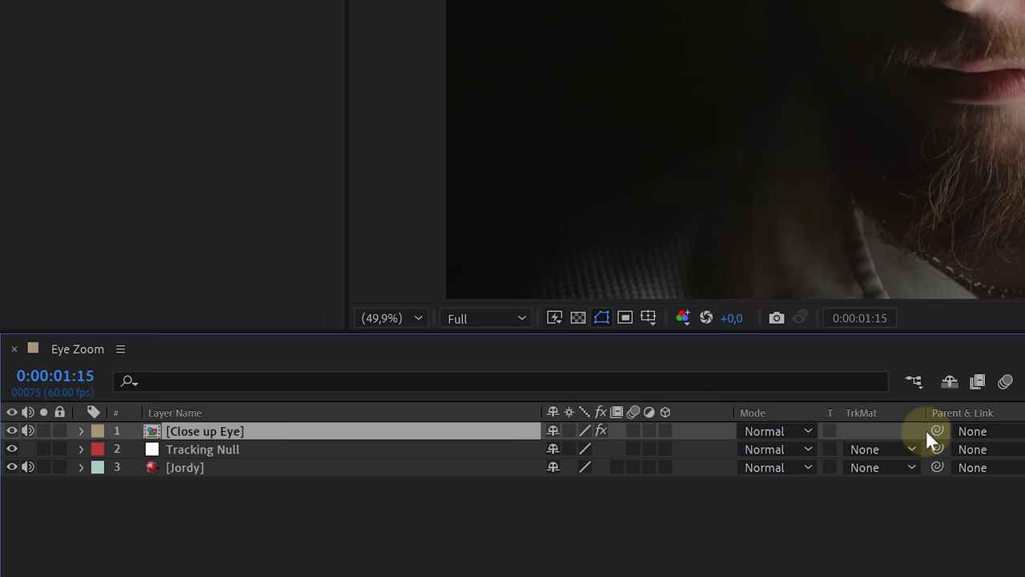
# Step: Parent Close up Eye to Tracking Null and add a new null layer named Zoom Null
pyautogui.moveTo(288, 439); pyautogui.dragTo(251, 447)
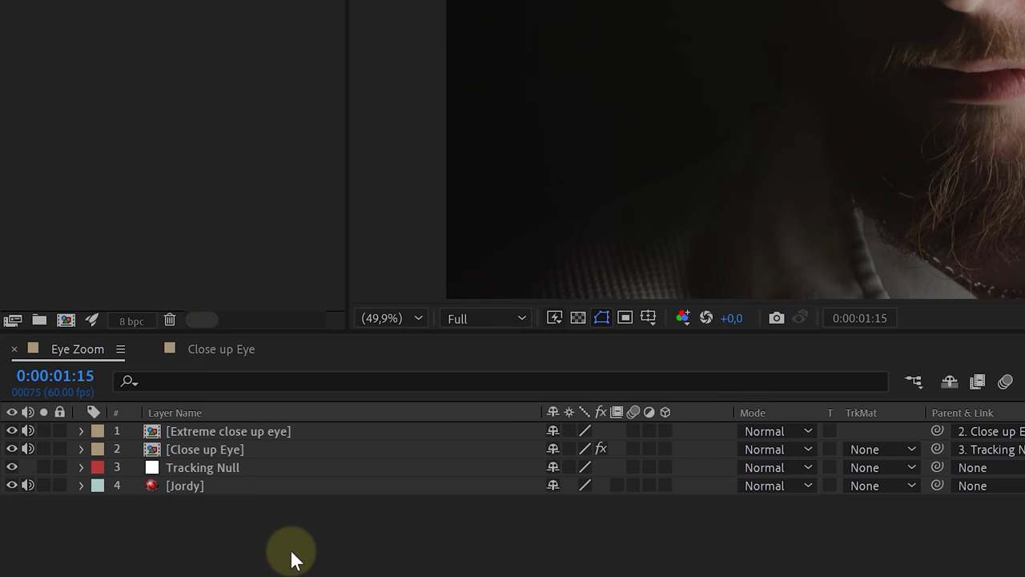
pyautogui.rightClick(293, 559)
pyautogui.moveTo(433, 342)
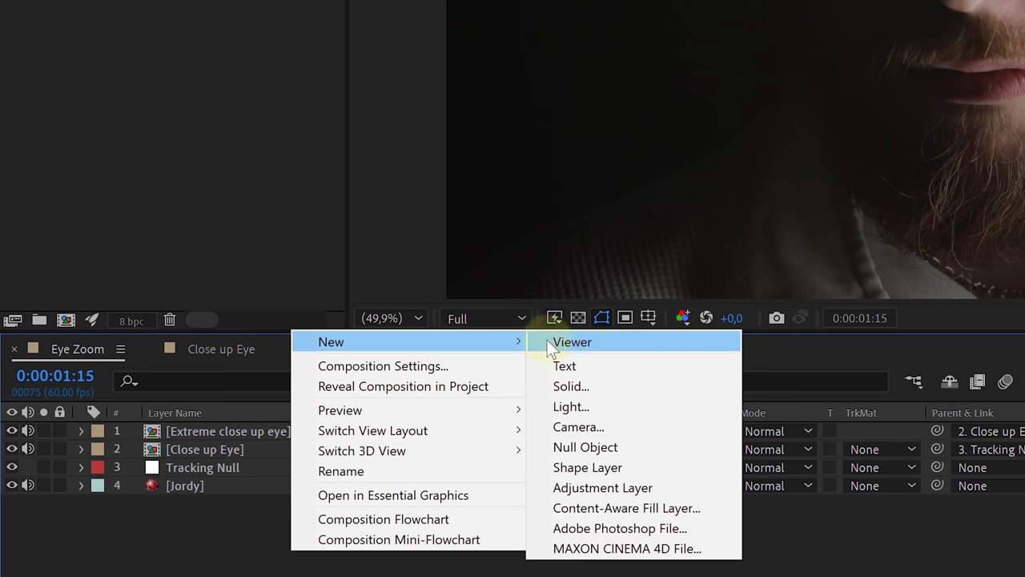
pyautogui.click(669, 446)
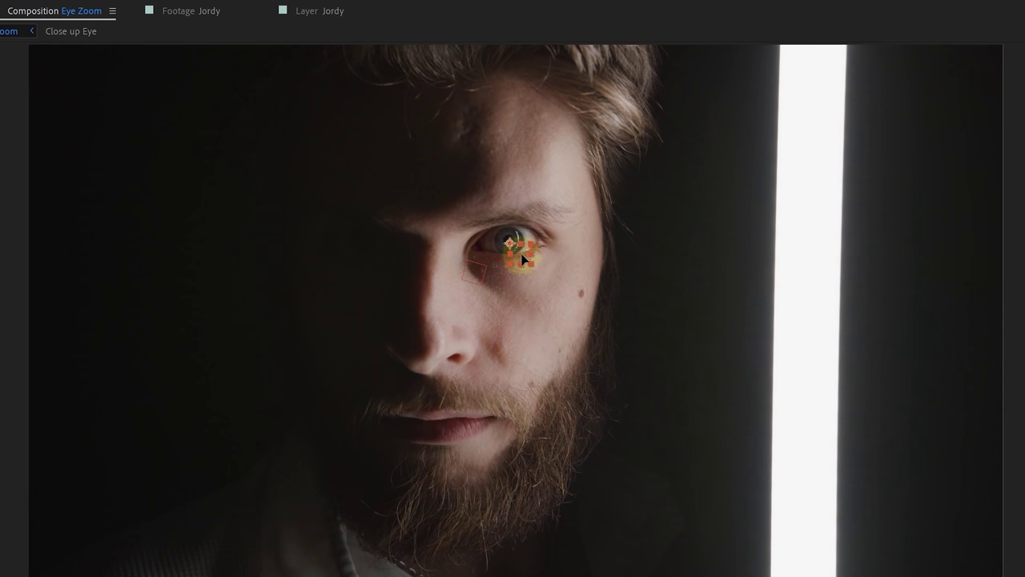
# Step: Centre Zoom Null on the eye and parent Jordy and Tracking Null to it
pyautogui.scroll(5, 523, 258)
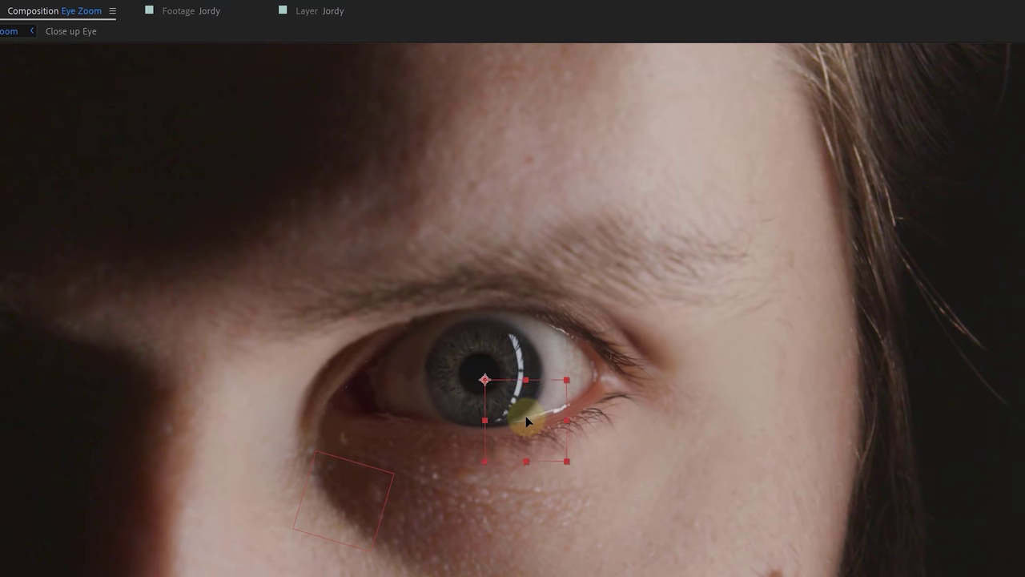
pyautogui.moveTo(526, 416); pyautogui.dragTo(521, 411)
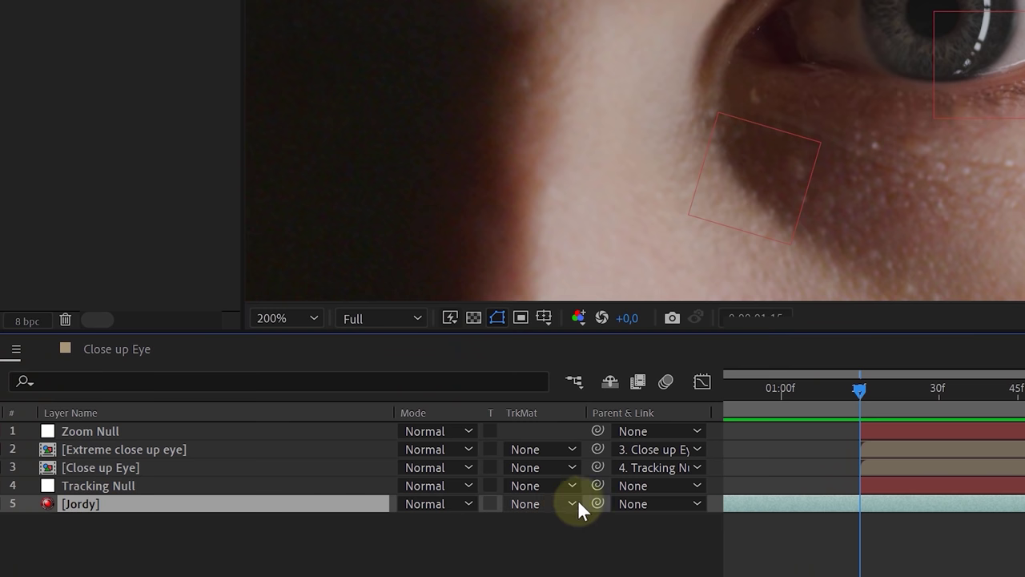
pyautogui.moveTo(597, 503); pyautogui.dragTo(229, 439)
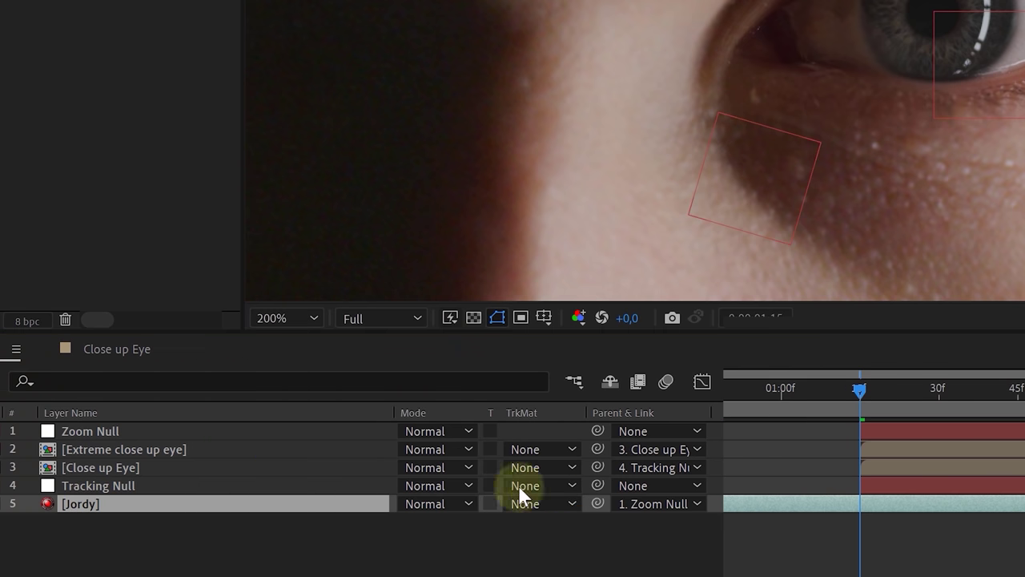
pyautogui.moveTo(597, 485); pyautogui.dragTo(164, 432)
# Step: Keyframe Zoom Null's position and scale, then apply Exponential Scale to the zoom
pyautogui.click(889, 433)
pyautogui.press('p')
pyautogui.hotkey('shift', 's')
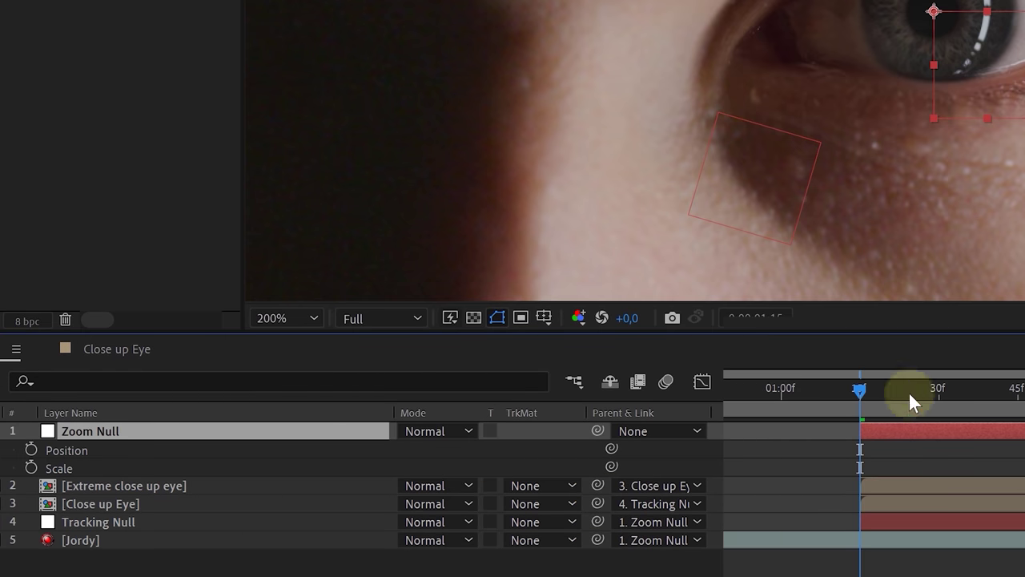
pyautogui.click(32, 451)
pyautogui.click(31, 465)
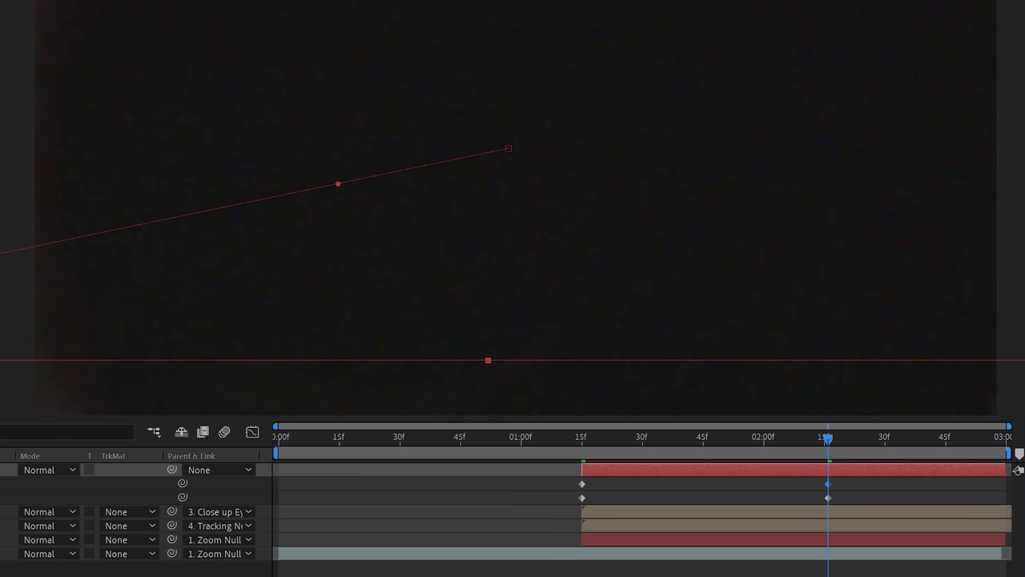
pyautogui.rightClick(581, 496)
pyautogui.moveTo(600, 492)
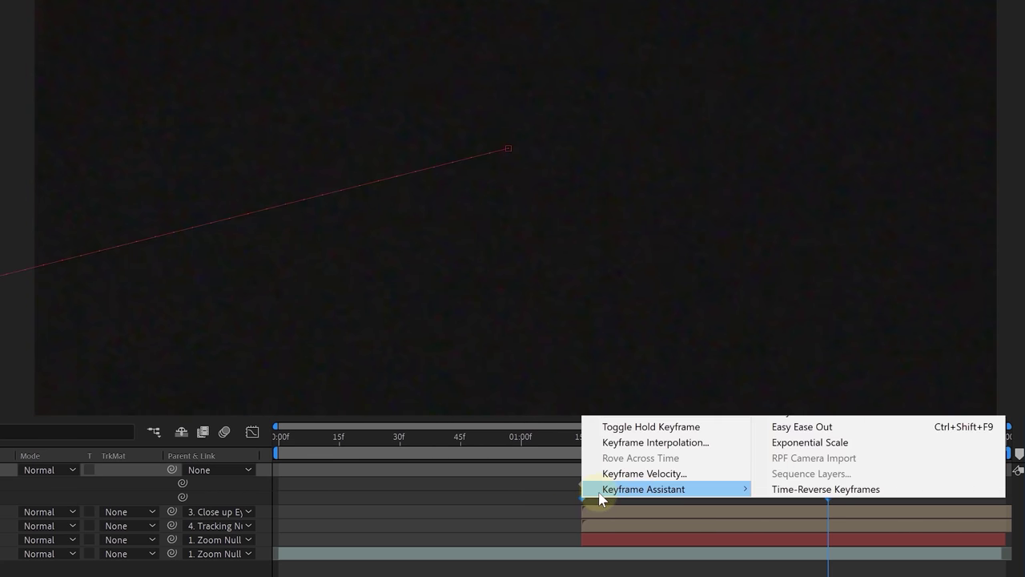
pyautogui.click(809, 445)
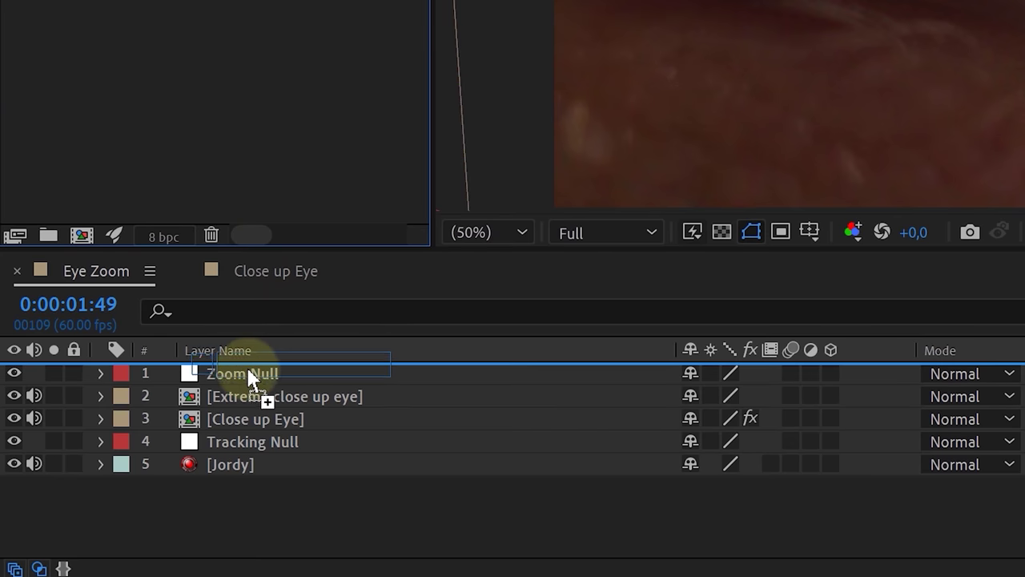
# Step: Add End Shot as the top layer and select the circle-masked layer over the pupil
pyautogui.moveTo(250, 378); pyautogui.dragTo(255, 375)
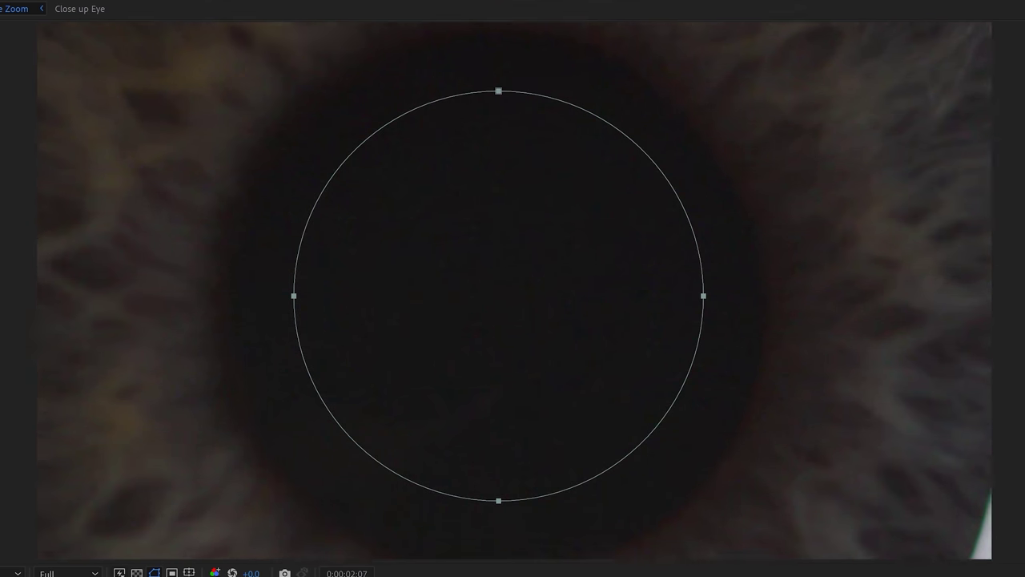
pyautogui.click(680, 86)
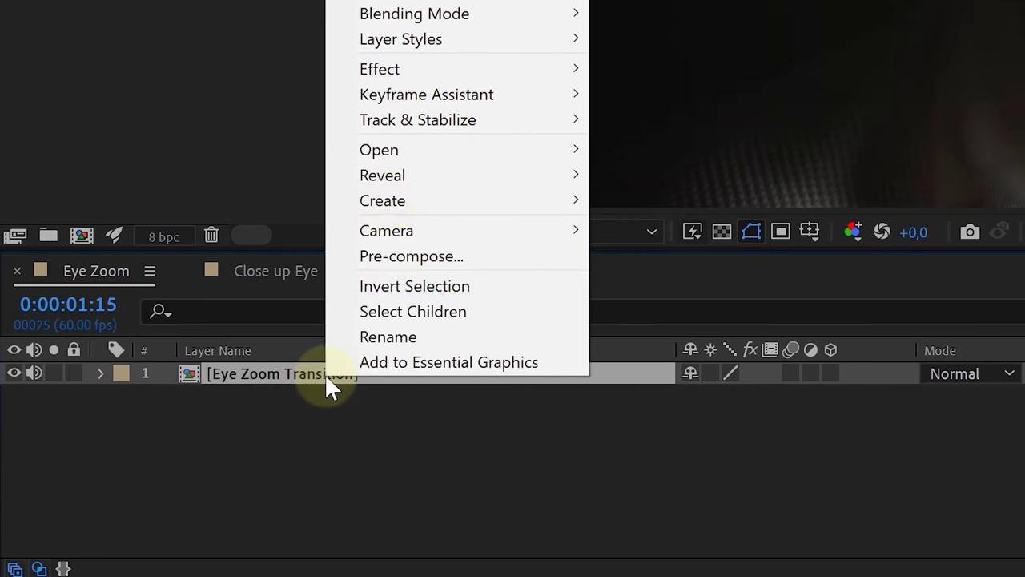
pyautogui.moveTo(488, 147)
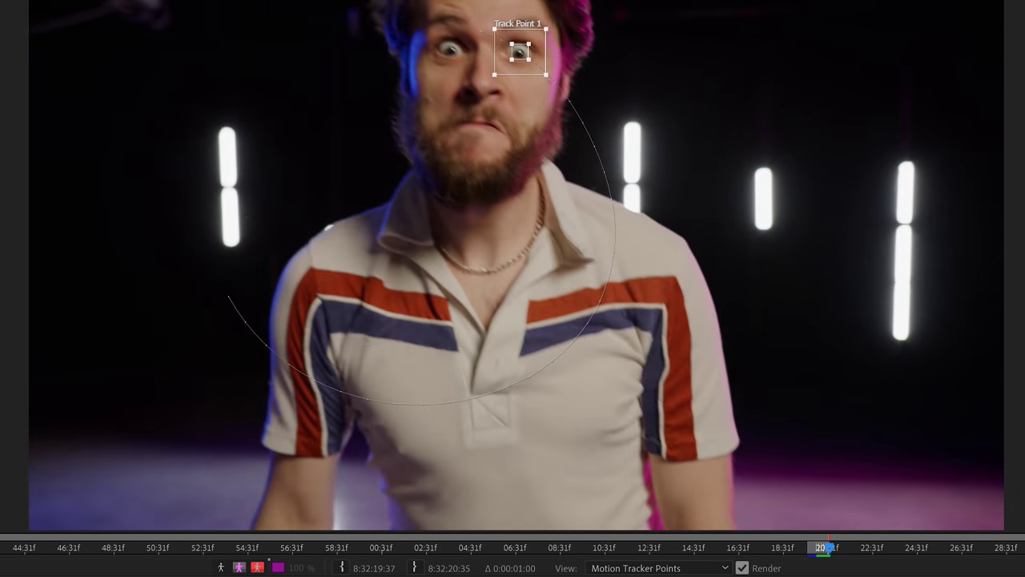
# Step: Apply the eye track to Null 3 and rename that null 'Right Eye'
pyautogui.click(879, 180)
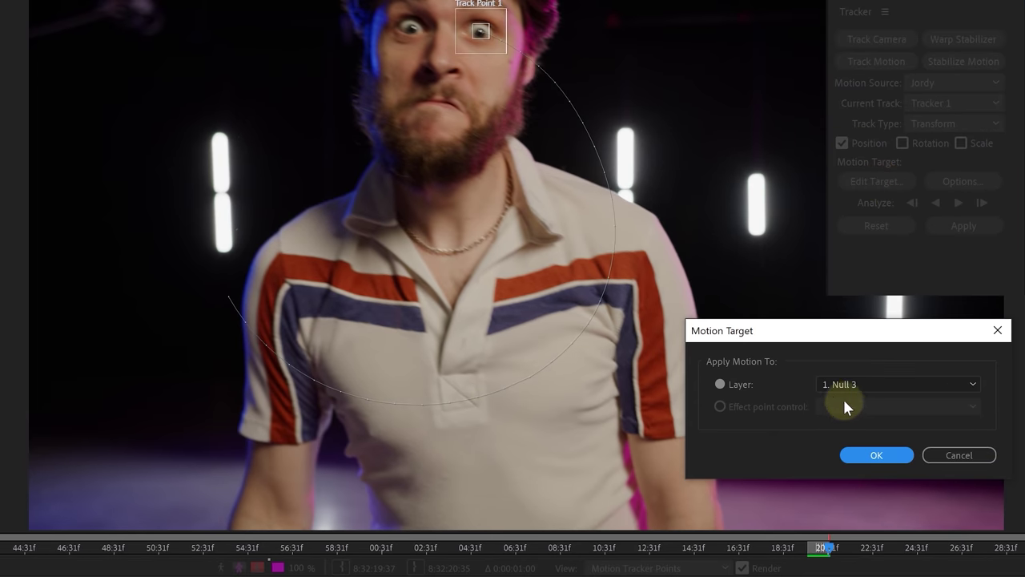
pyautogui.click(896, 456)
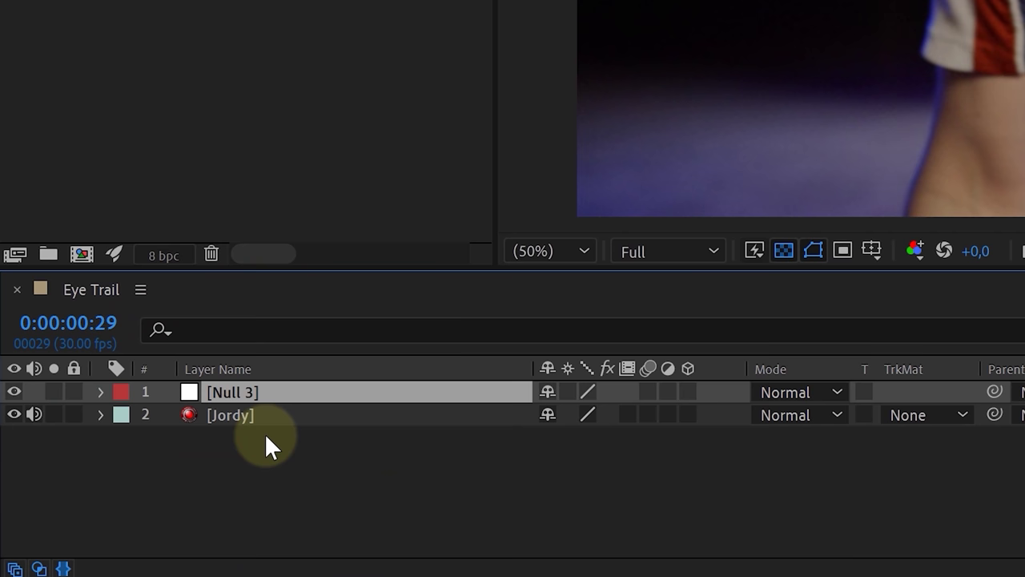
pyautogui.press('Return')
pyautogui.press('BackSpace')
pyautogui.write('Right Eye')
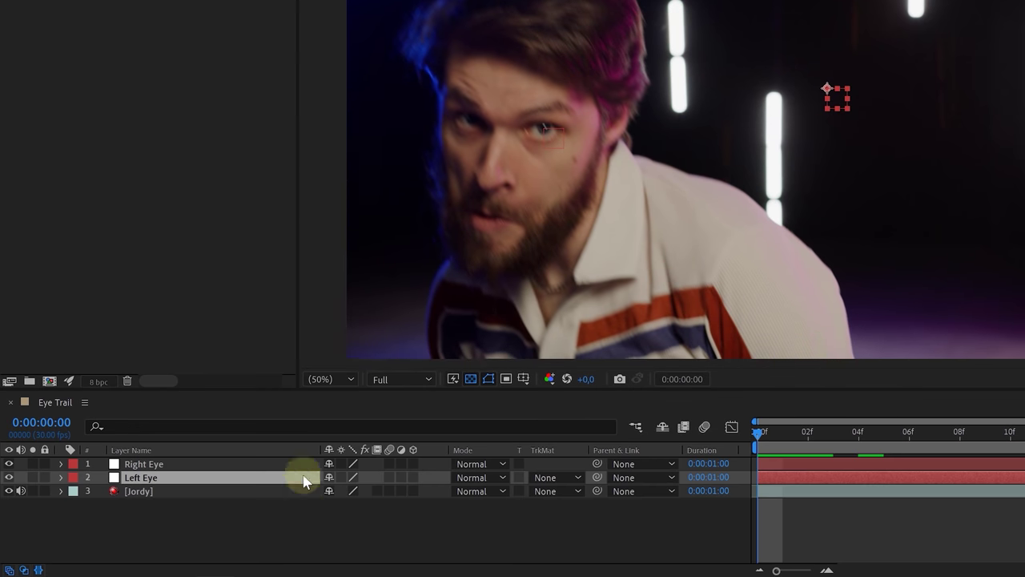
# Step: Draw a small ellipse over the eye with magenta FF00F3 fill and no stroke
pyautogui.click(444, 350)
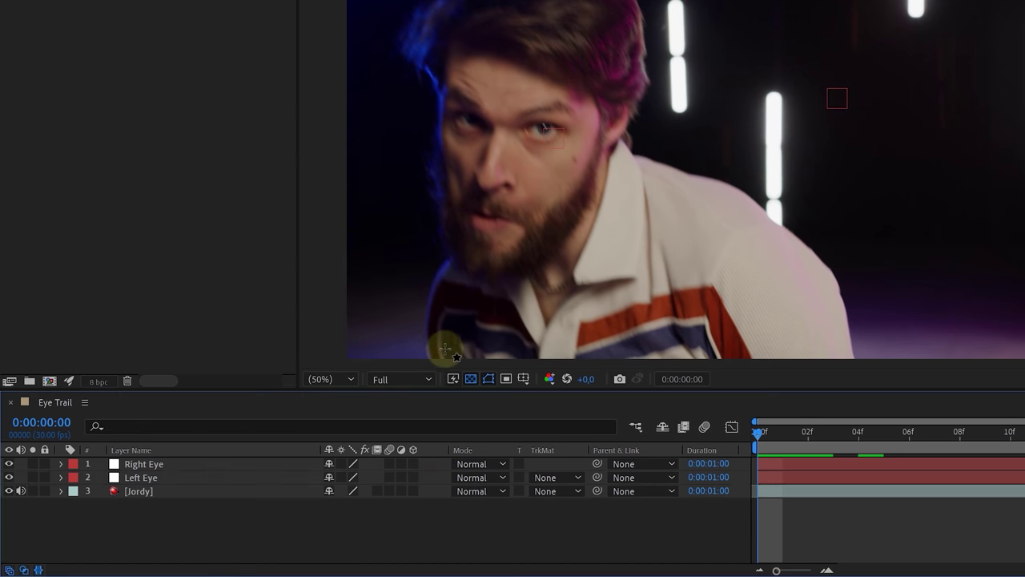
pyautogui.moveTo(545, 130); pyautogui.dragTo(542, 131)
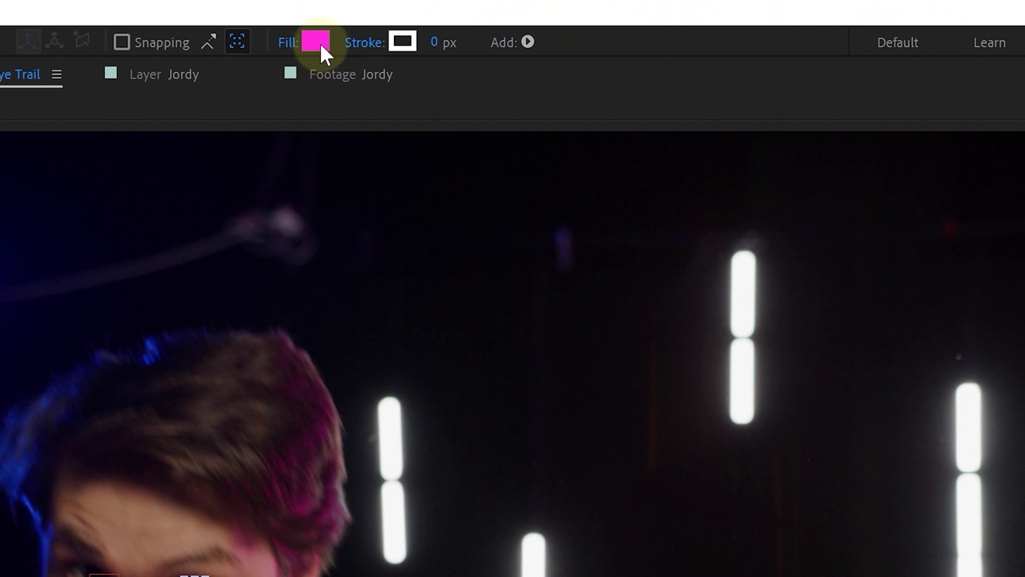
pyautogui.click(315, 42)
pyautogui.moveTo(711, 422)
pyautogui.mouseDown()
pyautogui.moveTo(741, 423)
pyautogui.moveTo(745, 296)
pyautogui.moveTo(719, 263)
pyautogui.mouseUp()
pyautogui.press('Return')
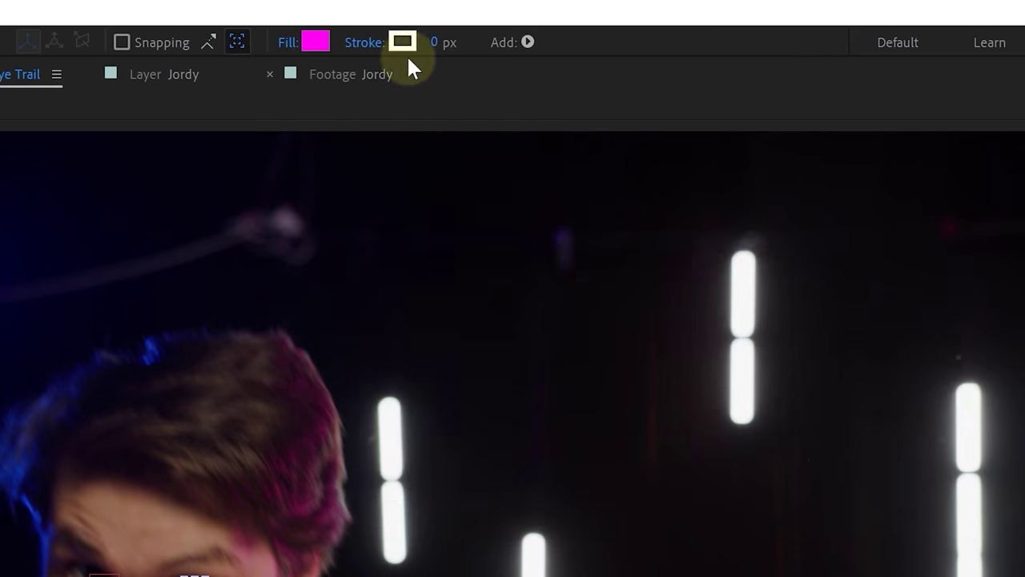
pyautogui.click(370, 45)
pyautogui.click(347, 207)
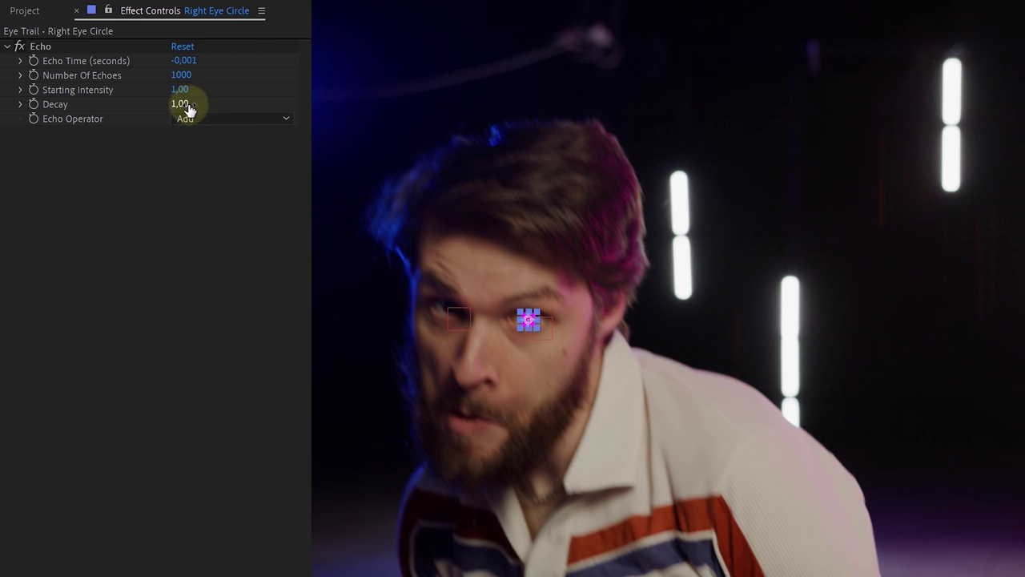
# Step: Set the Echo decay to 0,97
pyautogui.click(188, 107)
pyautogui.write('0,97')
pyautogui.click(257, 120)
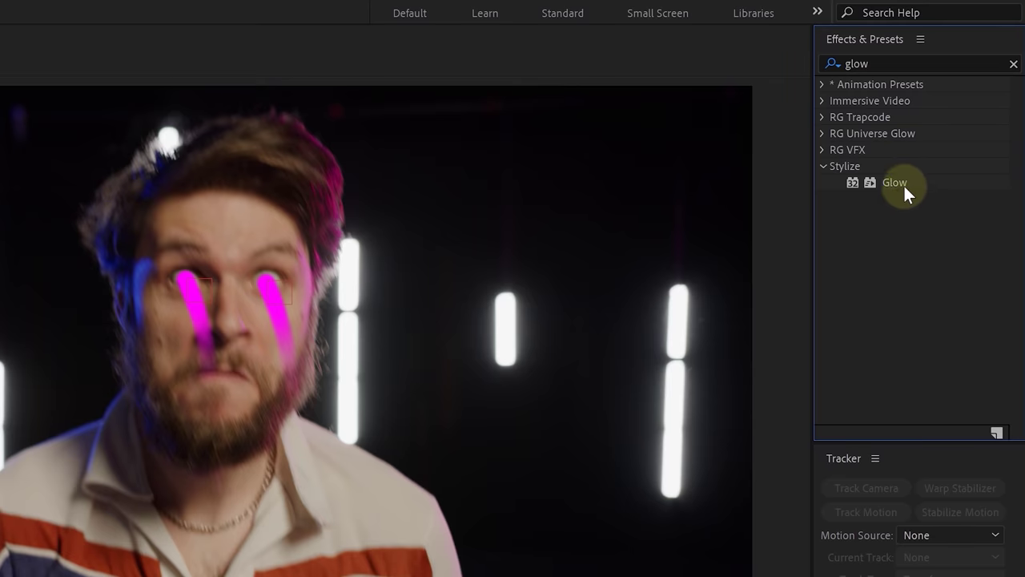
# Step: Apply Glow to the Right Eye Circle layer, then delete it again
pyautogui.moveTo(904, 184); pyautogui.dragTo(237, 452)
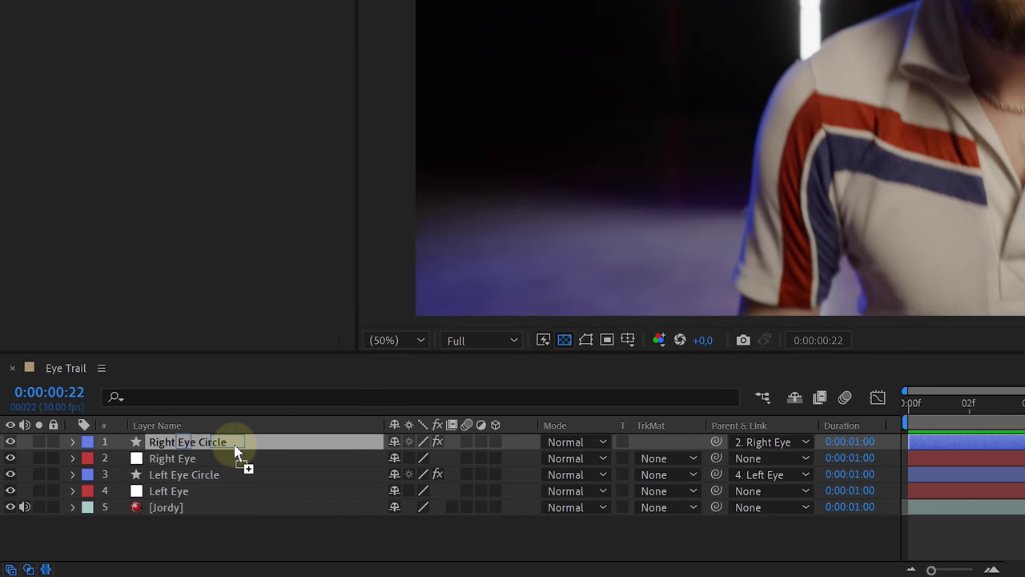
pyautogui.moveTo(236, 453); pyautogui.dragTo(236, 452)
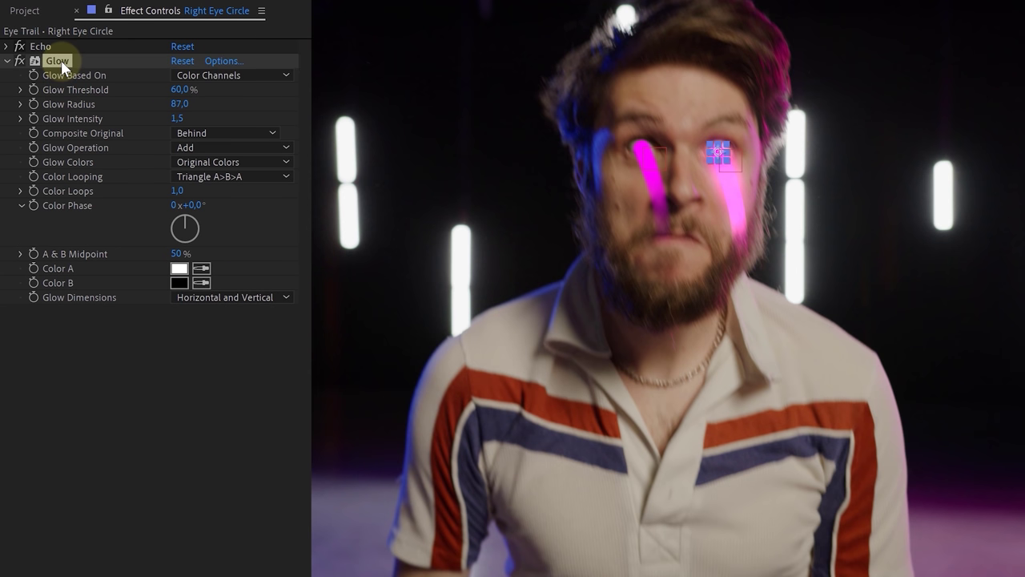
pyautogui.press('Delete')
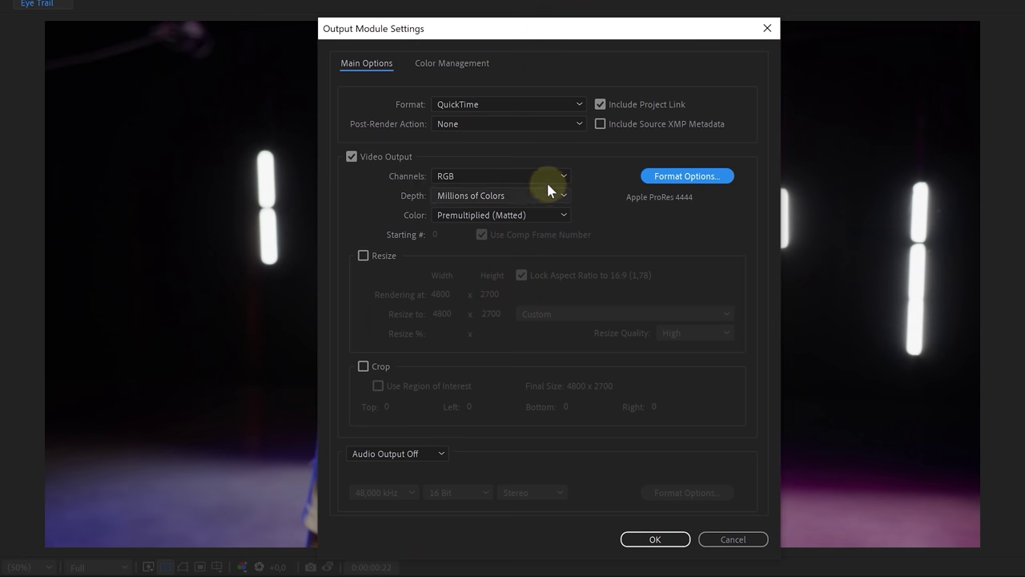
# Step: Keep the output channels at RGB and apply Optical Glow to the Glow layer
pyautogui.click(543, 176)
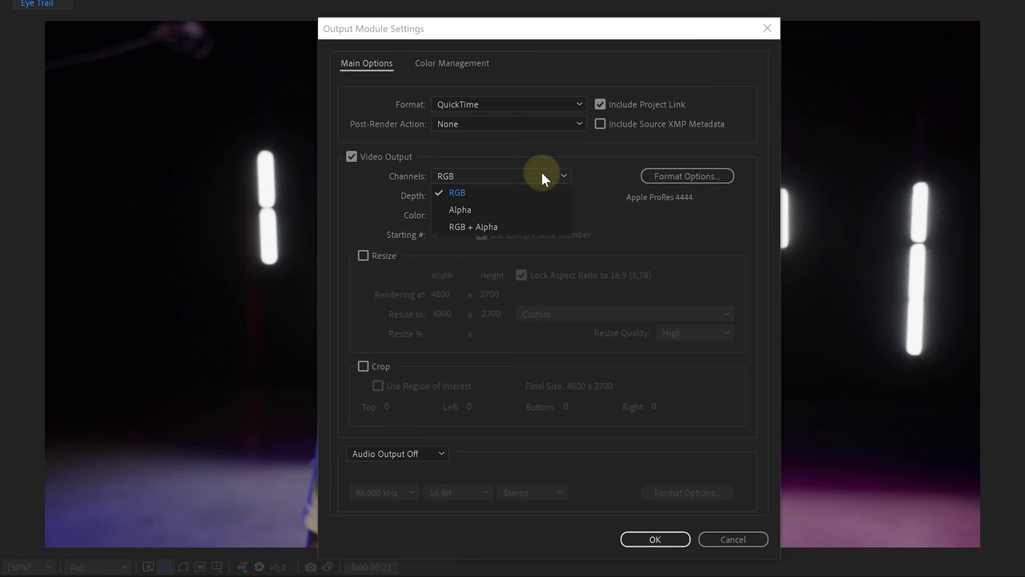
pyautogui.click(503, 227)
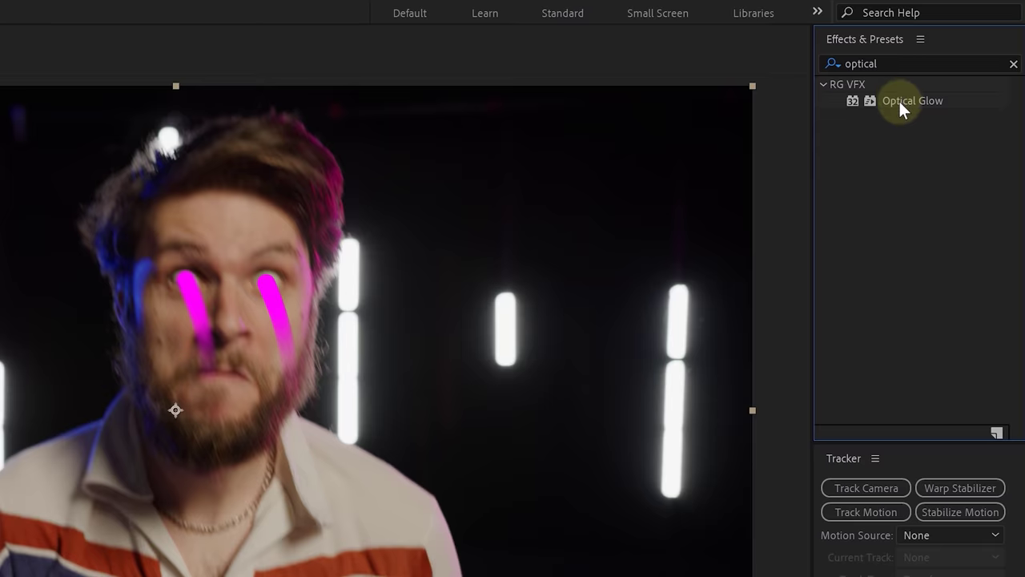
pyautogui.moveTo(898, 101); pyautogui.dragTo(207, 448)
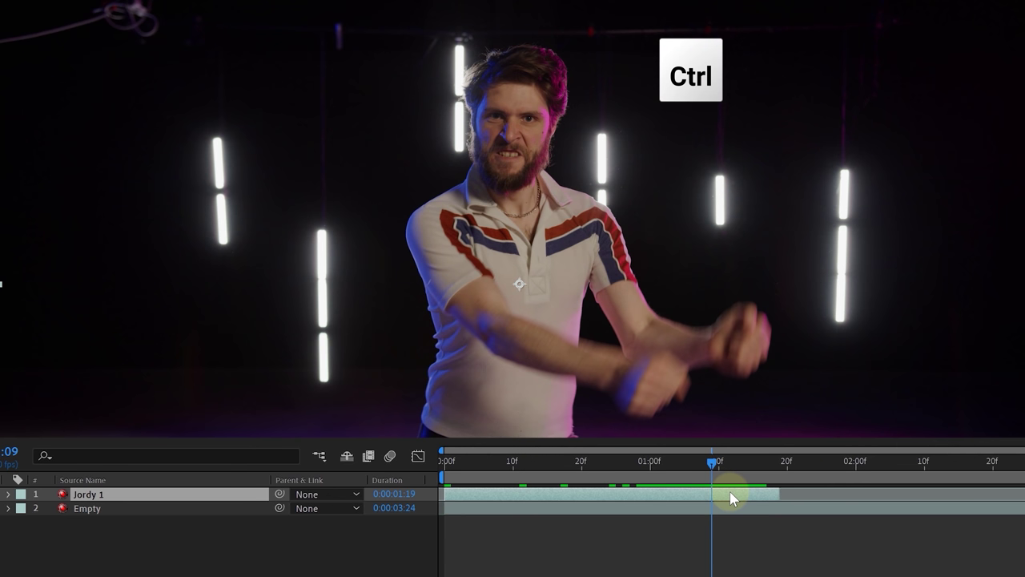
# Step: Split Jordy 1 at the playhead, align Jordy 2 to the cut, and advance to the next cut point
pyautogui.hotkey('ctrl', 'shift', 'd')
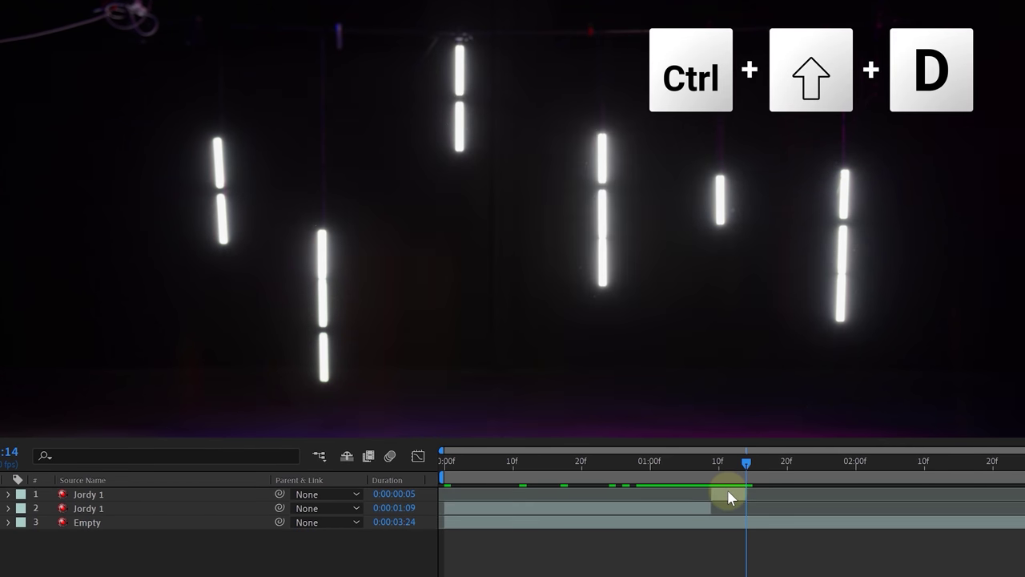
pyautogui.moveTo(728, 496); pyautogui.dragTo(763, 499)
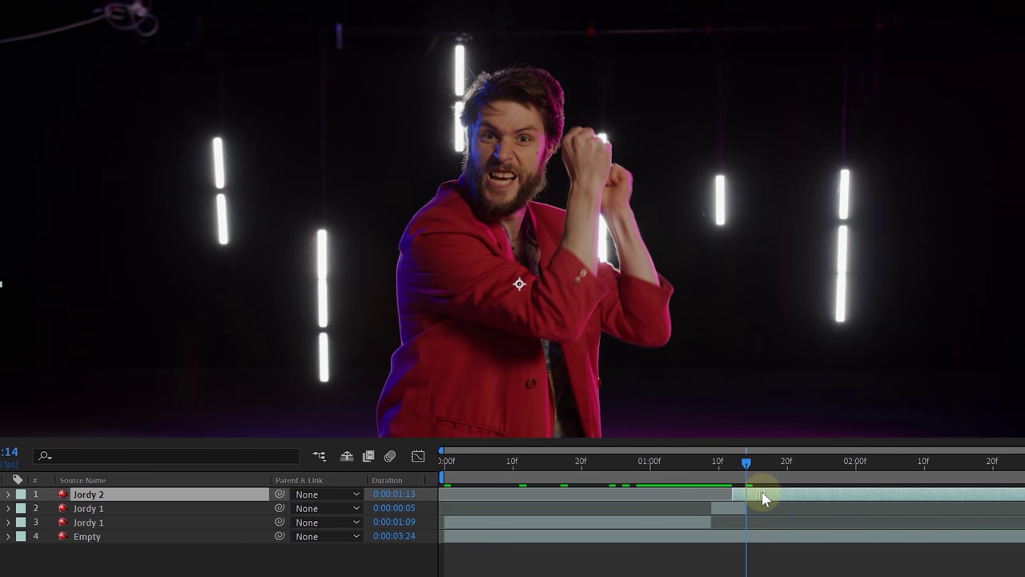
pyautogui.moveTo(744, 464); pyautogui.dragTo(746, 462)
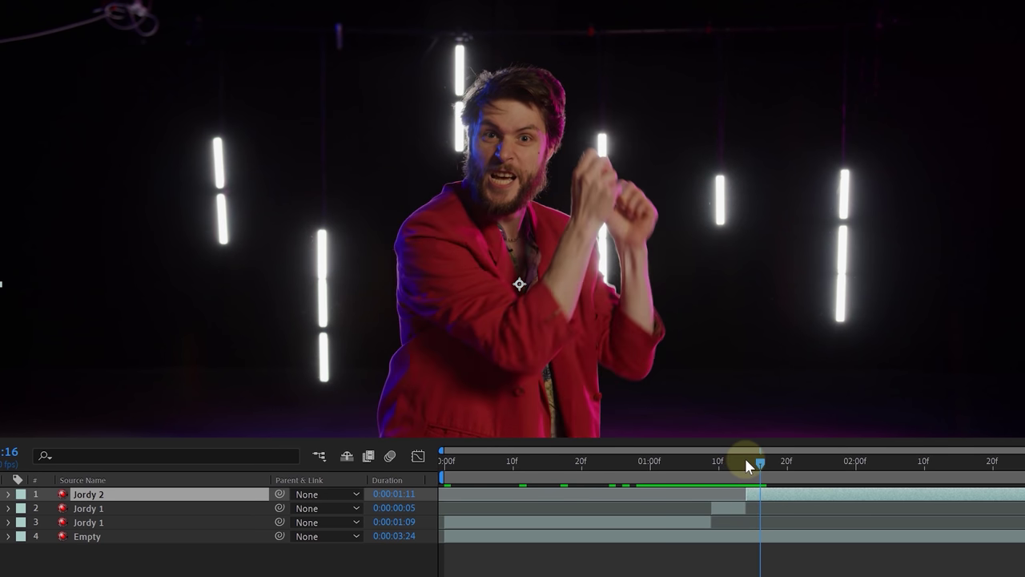
pyautogui.press('pagedown')
pyautogui.press('pagedown')
pyautogui.press('pagedown')
pyautogui.press('pagedown')
pyautogui.press('pagedown')
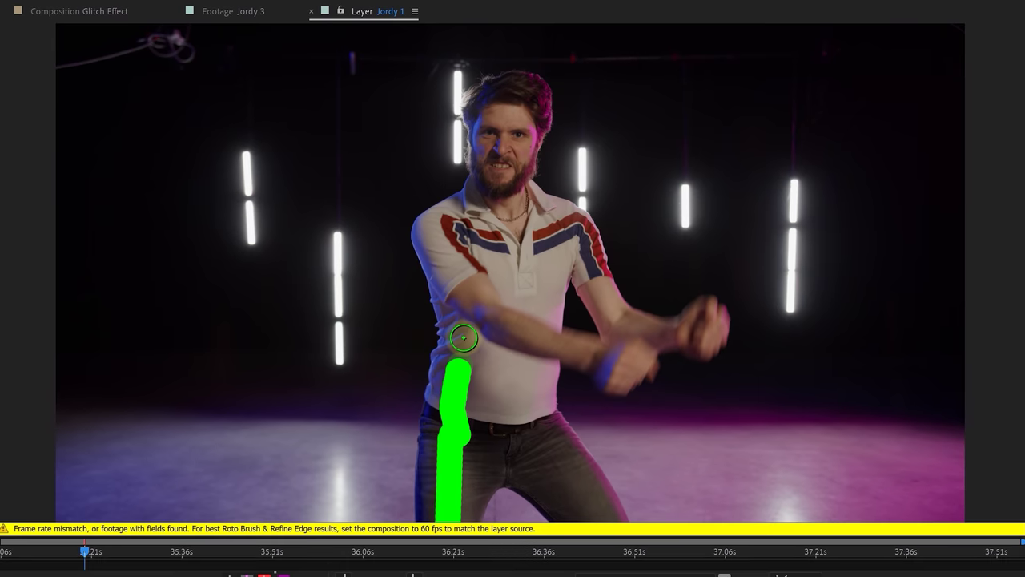
# Step: Paint Roto Brush strokes over the dancer from face to hip and chest to belt
pyautogui.moveTo(464, 337)
pyautogui.mouseDown()
pyautogui.moveTo(444, 239)
pyautogui.moveTo(484, 159)
pyautogui.mouseUp()
pyautogui.moveTo(523, 201); pyautogui.dragTo(531, 406)
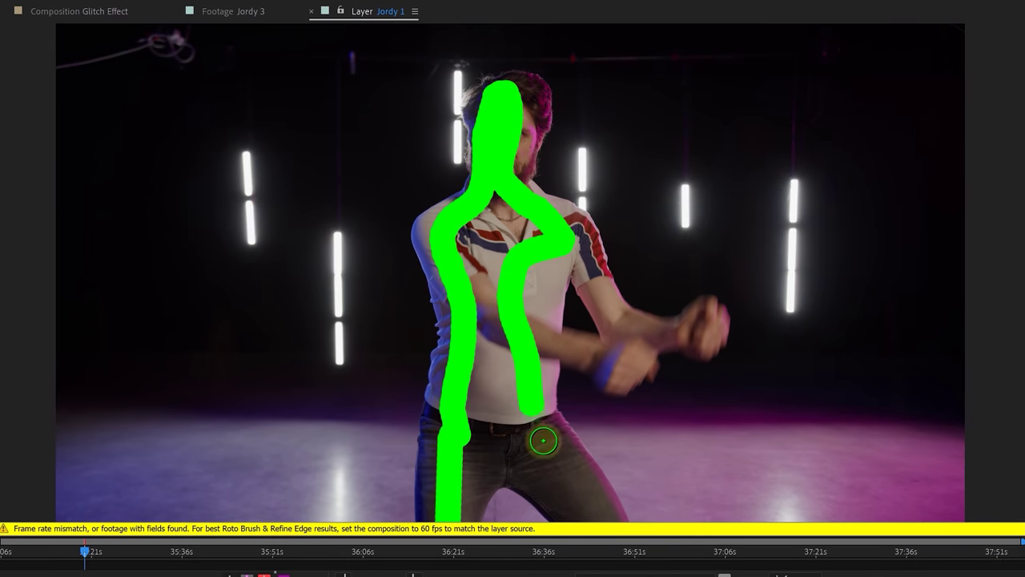
pyautogui.moveTo(579, 497); pyautogui.dragTo(577, 490)
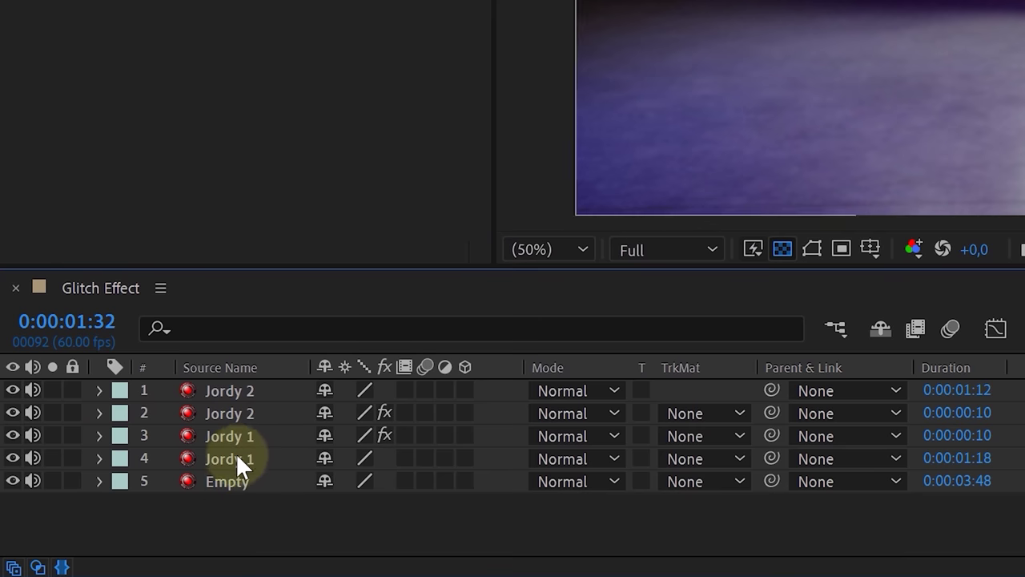
# Step: Select the two short Jordy clips, add a new solid, and apply Fractal Noise to it
pyautogui.click(244, 434)
pyautogui.keyDown('shift'); pyautogui.click(250, 414); pyautogui.keyUp('shift')
pyautogui.rightClick(244, 425)
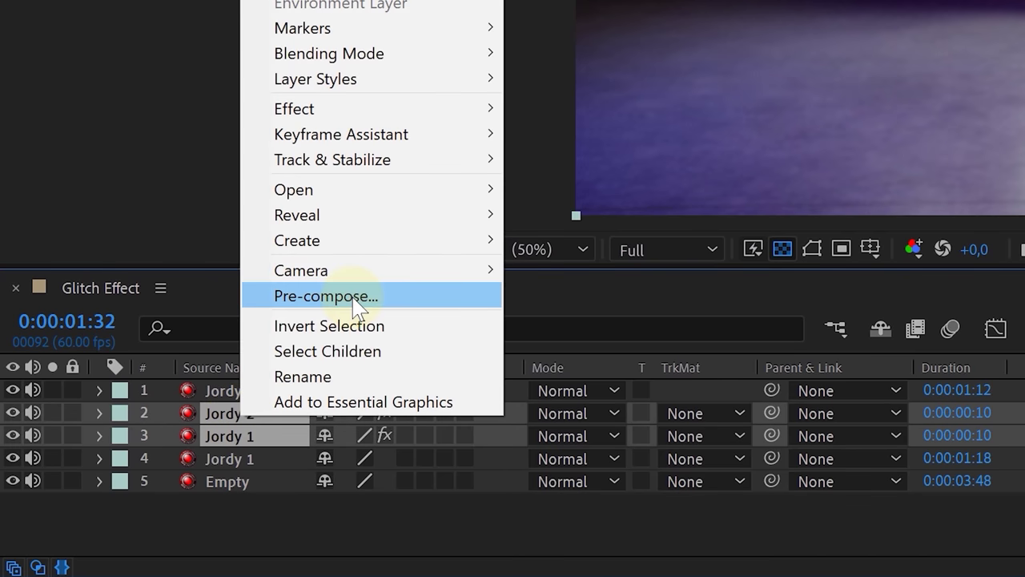
pyautogui.click(355, 296)
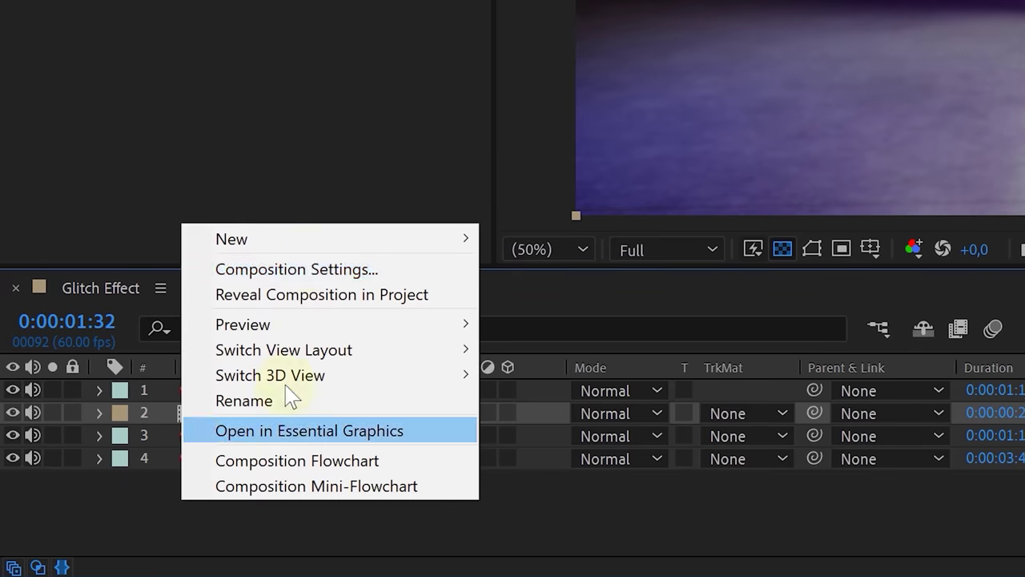
pyautogui.moveTo(232, 238)
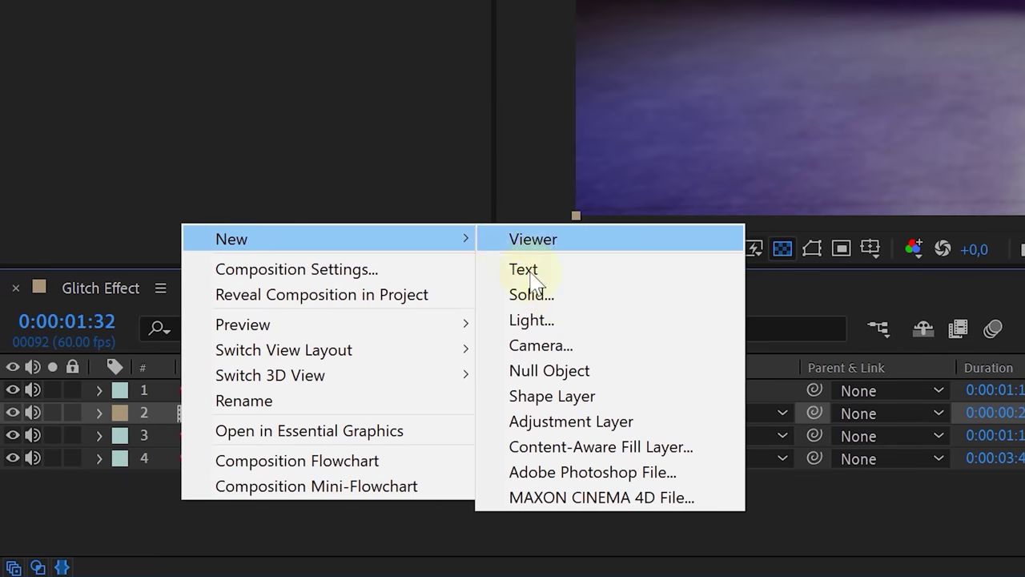
pyautogui.click(572, 304)
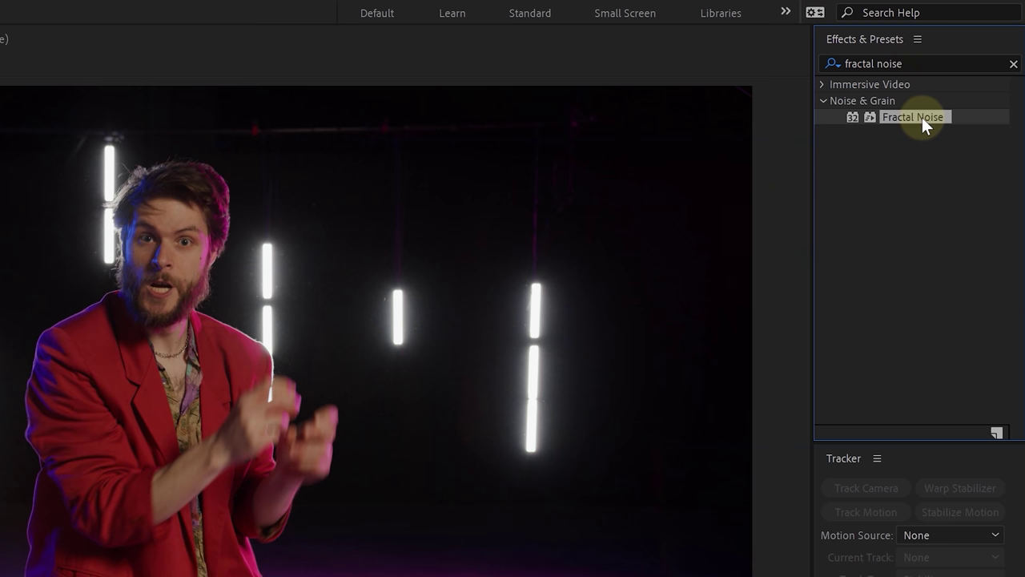
pyautogui.moveTo(922, 117); pyautogui.dragTo(882, 132)
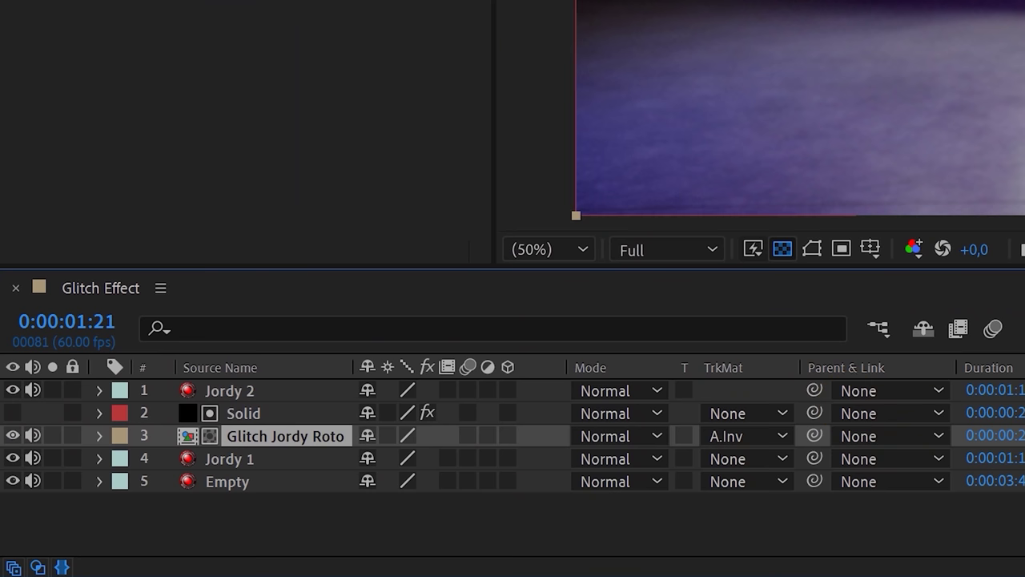
# Step: Duplicate the Solid and roto pair and set the copied roto layer's TrkMat to Alpha Matte
pyautogui.keyDown('ctrl'); pyautogui.click(244, 414); pyautogui.keyUp('ctrl')
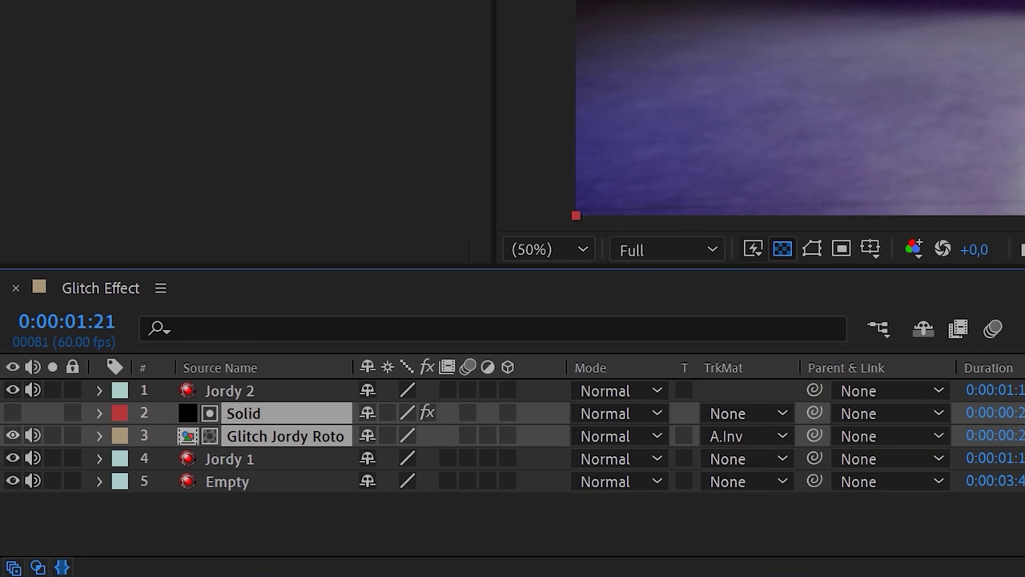
pyautogui.hotkey('ctrl', 'd')
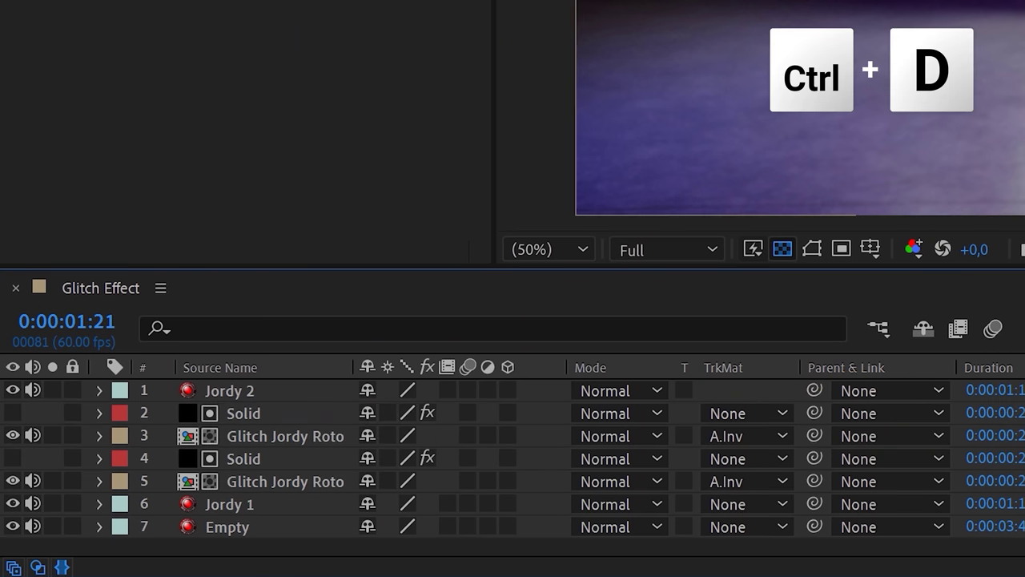
pyautogui.click(912, 444)
pyautogui.click(760, 435)
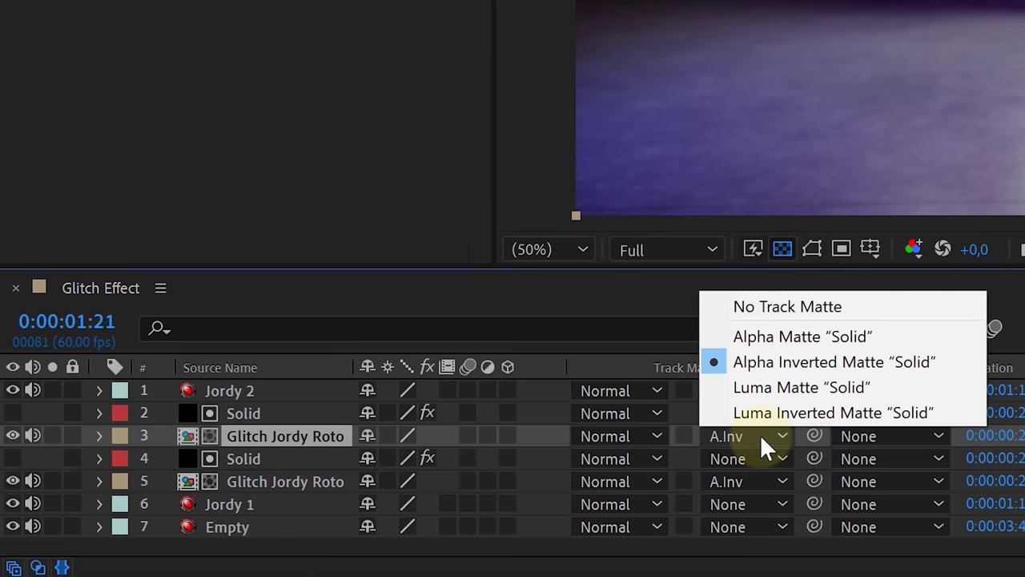
pyautogui.click(817, 341)
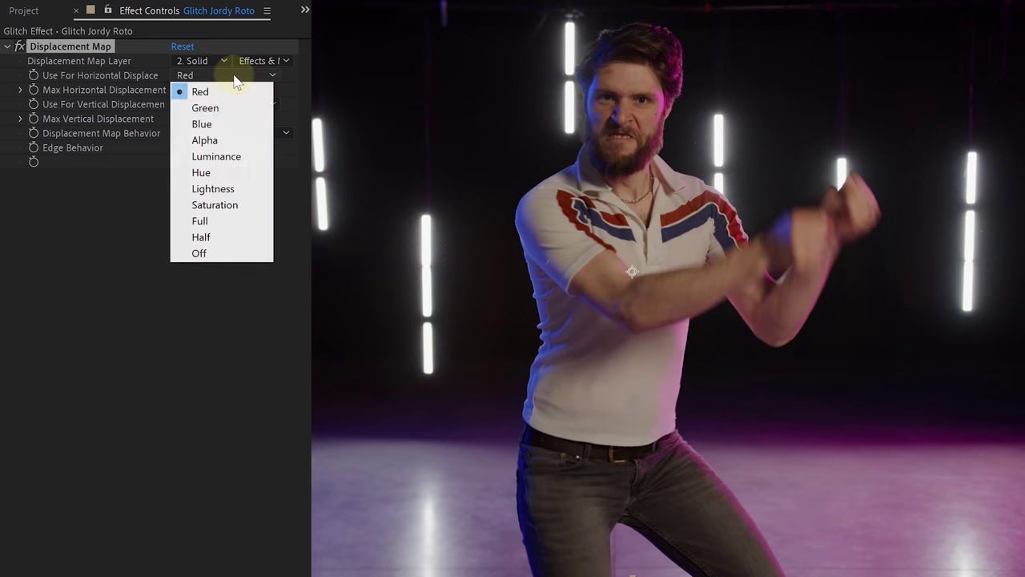
# Step: Drive Displacement Map horizontally by Luminance at 133, then duplicate the pair again
pyautogui.click(237, 157)
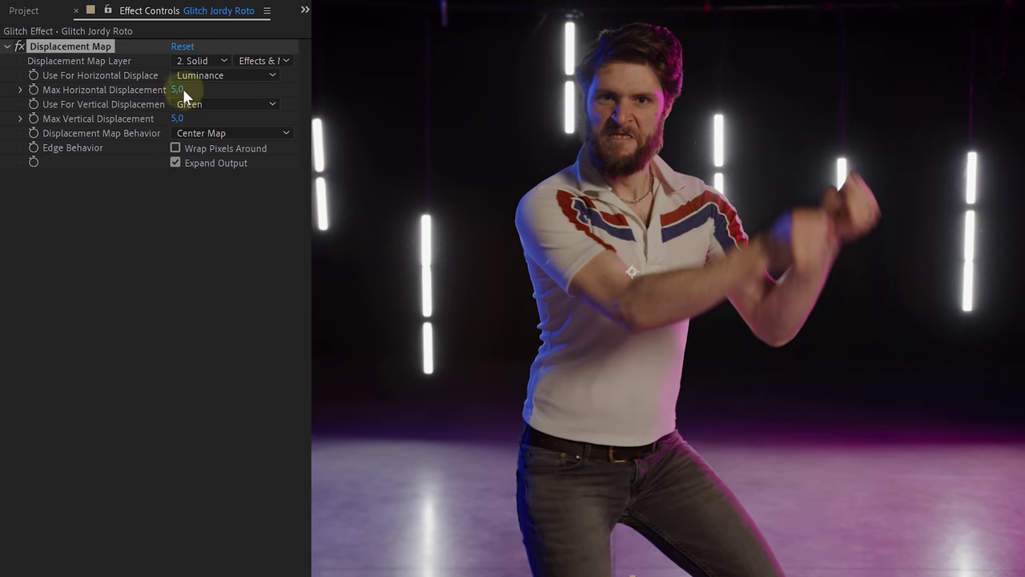
pyautogui.moveTo(200, 87); pyautogui.dragTo(290, 87)
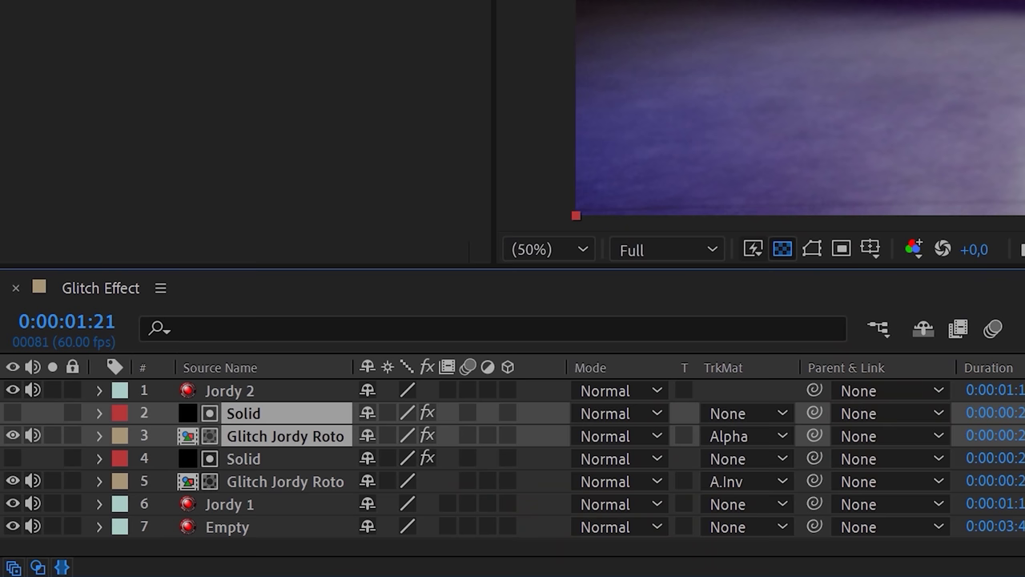
pyautogui.hotkey('ctrl', 'd')
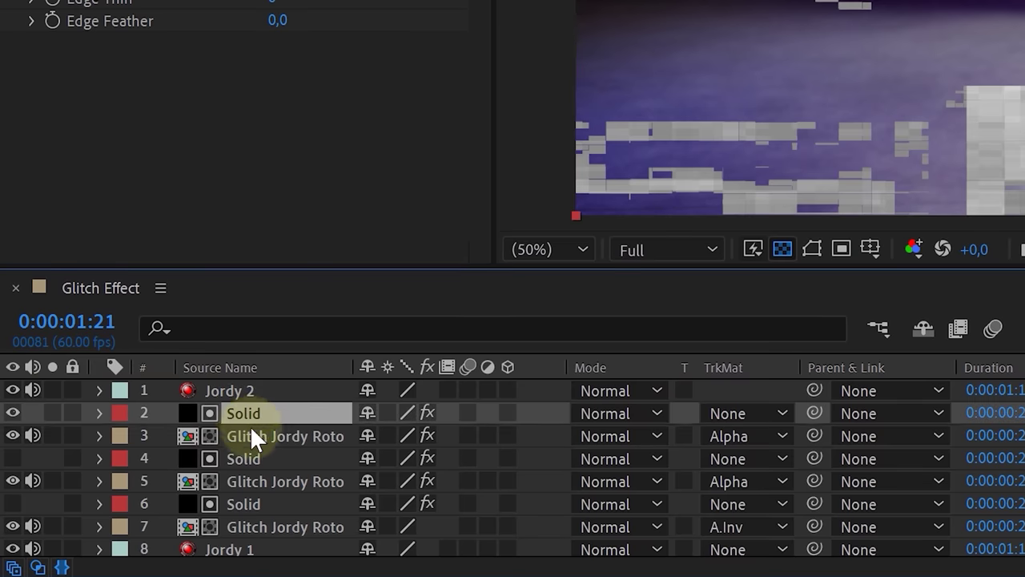
# Step: Add a 'balls' solid with CC Ball Action, Grid Spacing 11, above ball glitch's Track Matte
pyautogui.rightClick(250, 429)
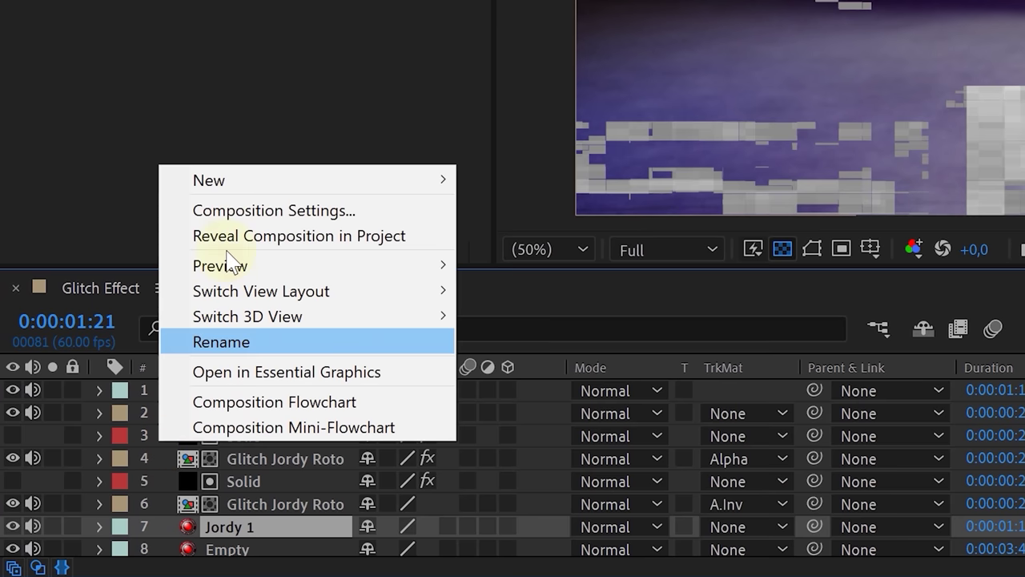
pyautogui.moveTo(444, 183)
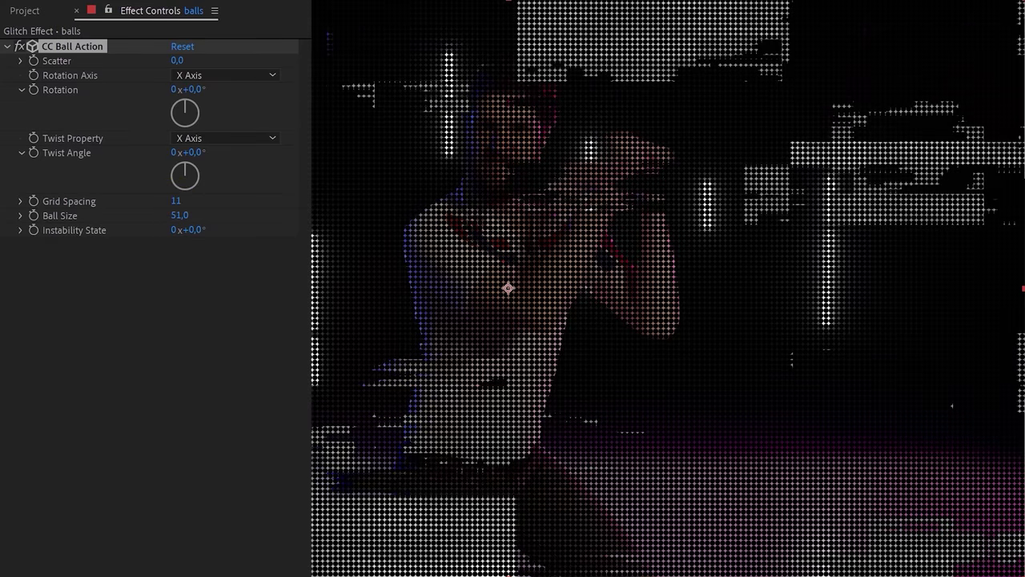
pyautogui.click(733, 434)
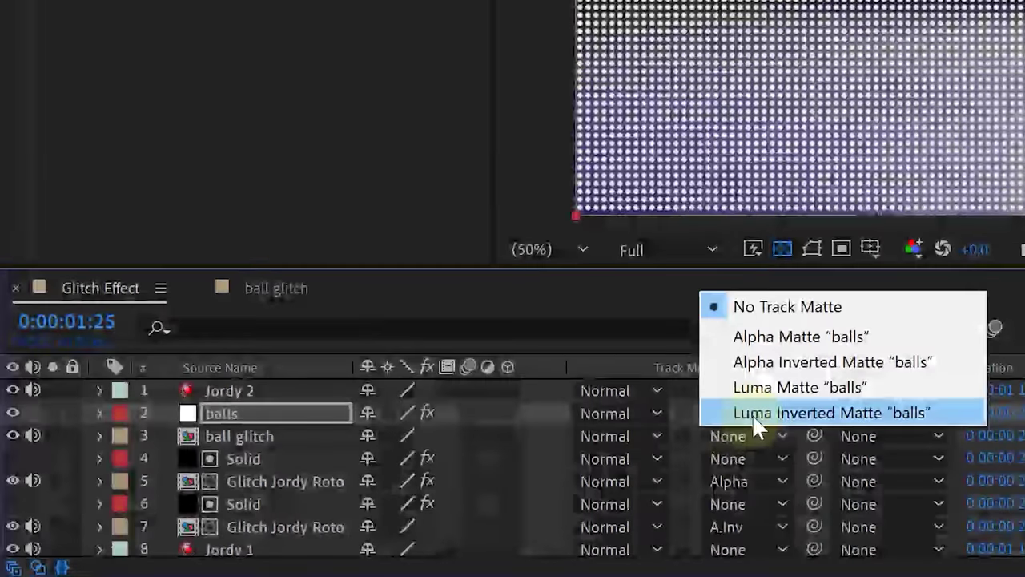